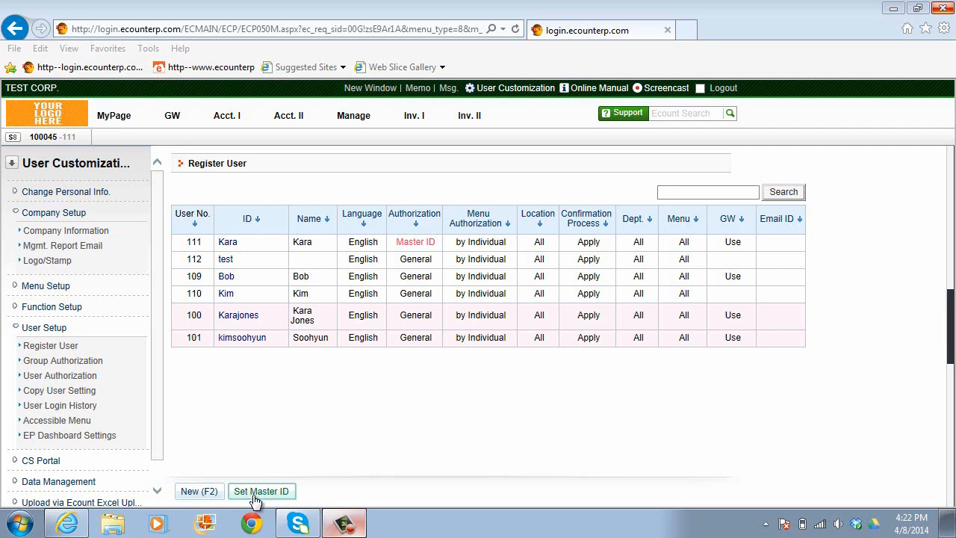
- Open the Set Master ID window from the bottom of the Register User page
left_click(255, 495)
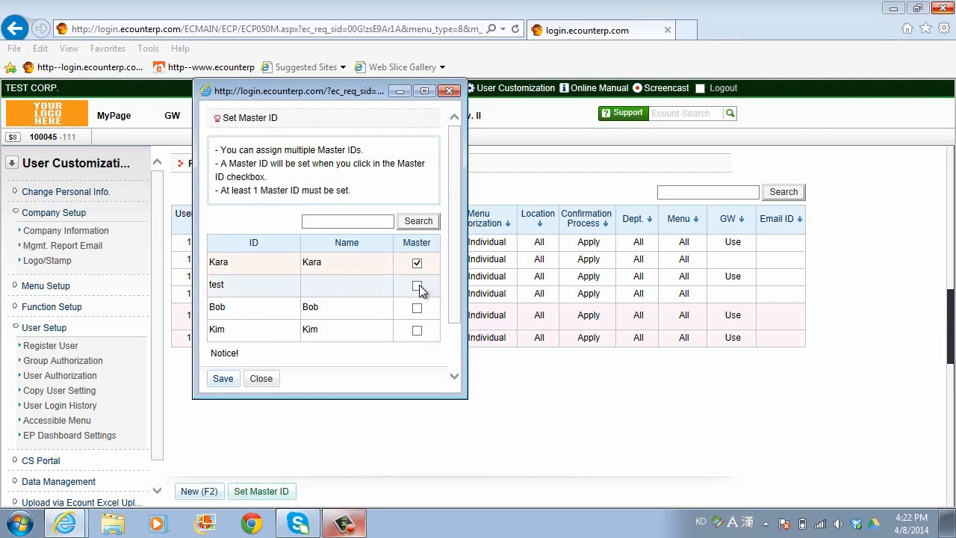
- Mark test, Bob and Kim as Master, save, then cancel the Change Master ID confirmation
left_click(416, 285)
left_click(417, 307)
left_click(417, 330)
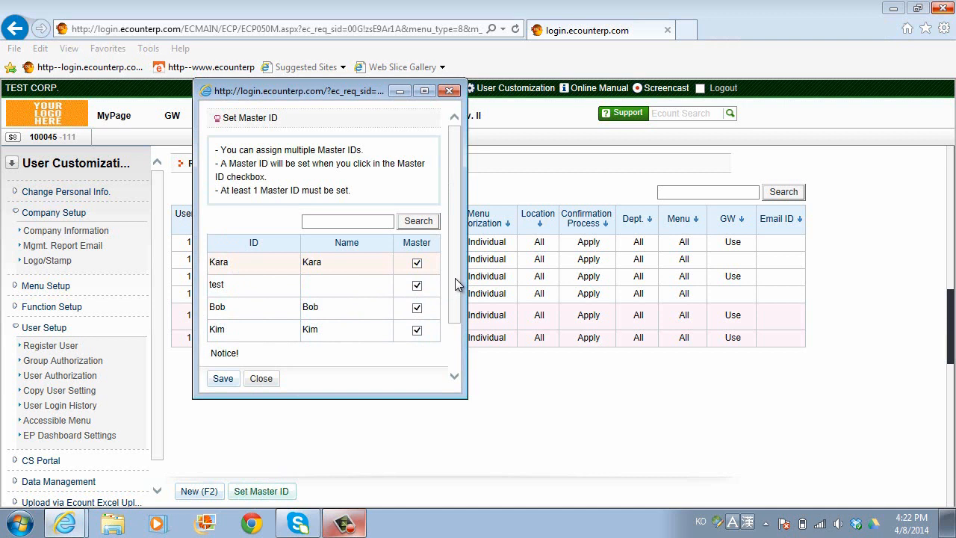
left_click_drag(455, 284, 454, 325)
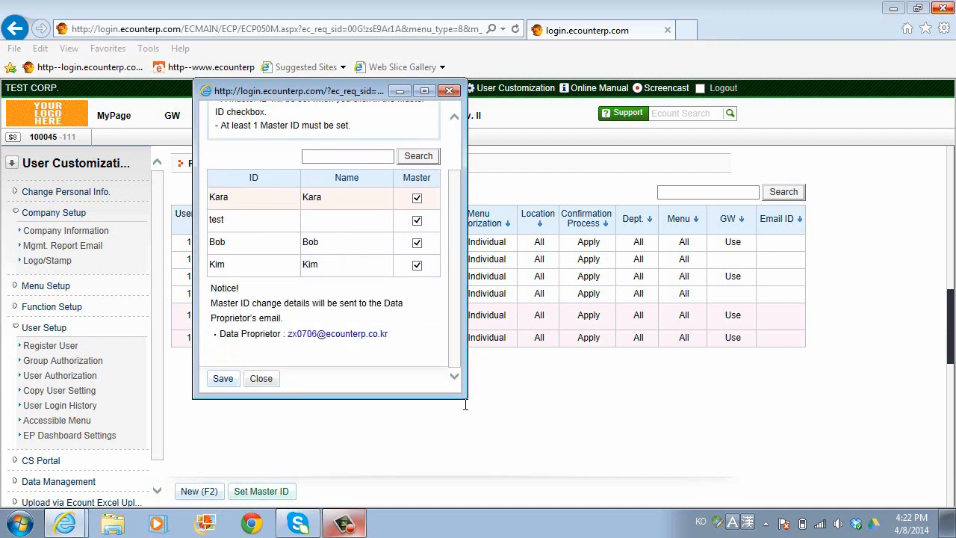
left_click(225, 379)
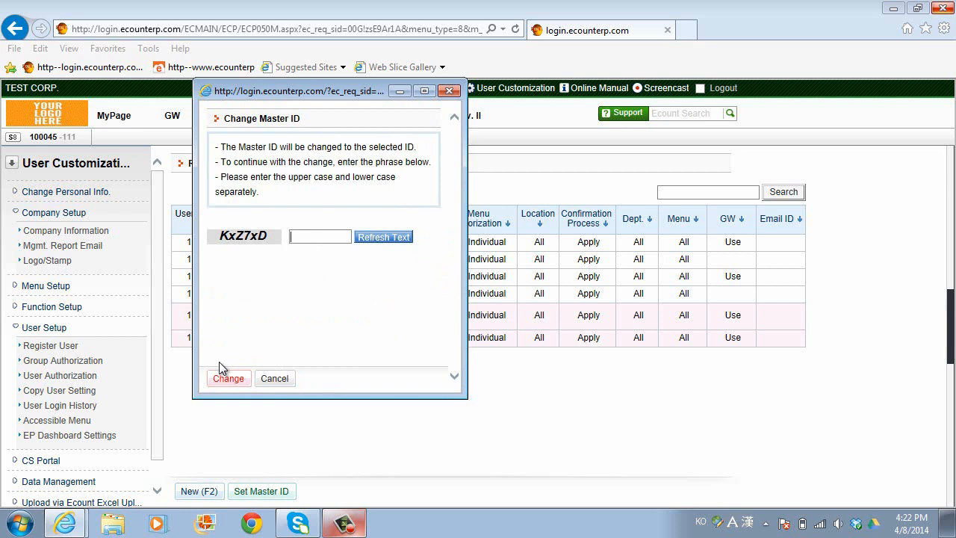
left_click(269, 380)
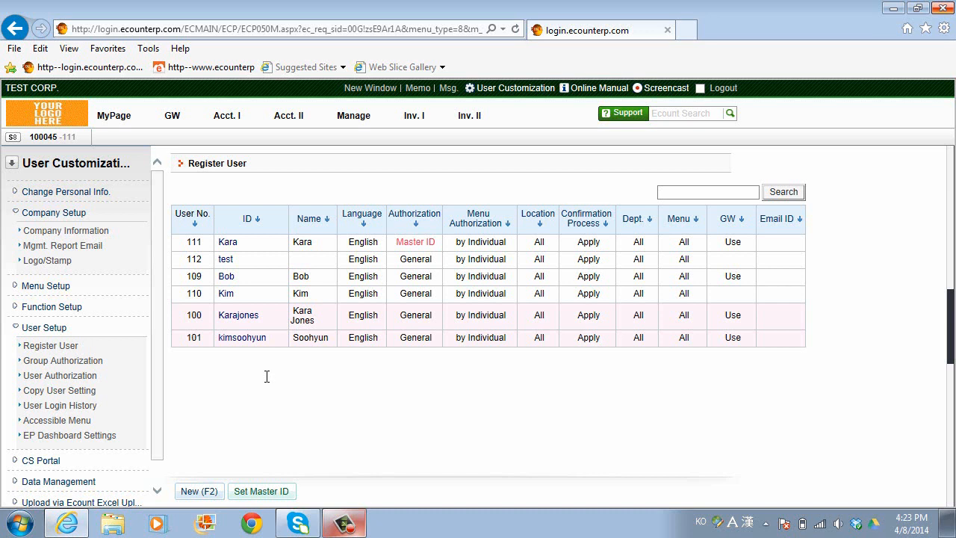
- Open Group Authorization, review groups 001–003, and start a new menu authorization group
left_click(62, 364)
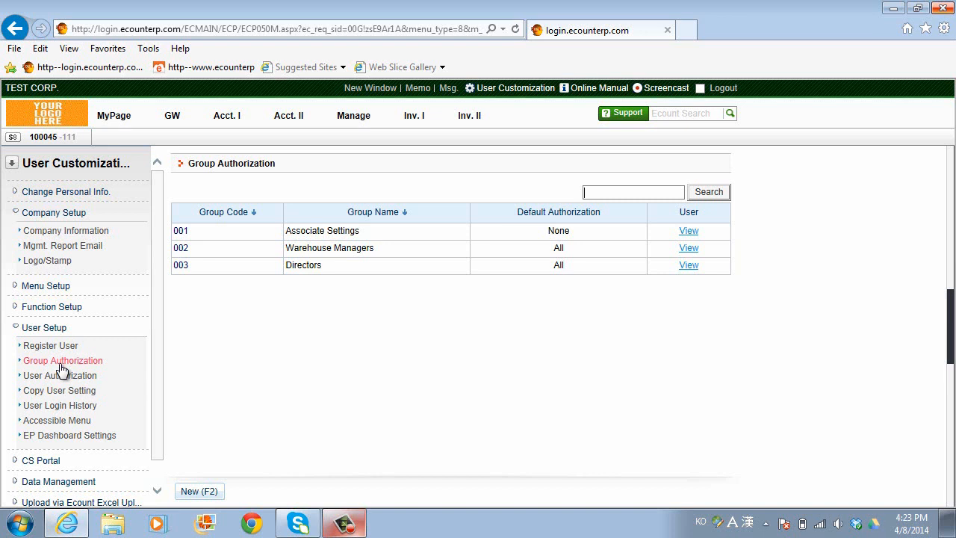
left_click(199, 496)
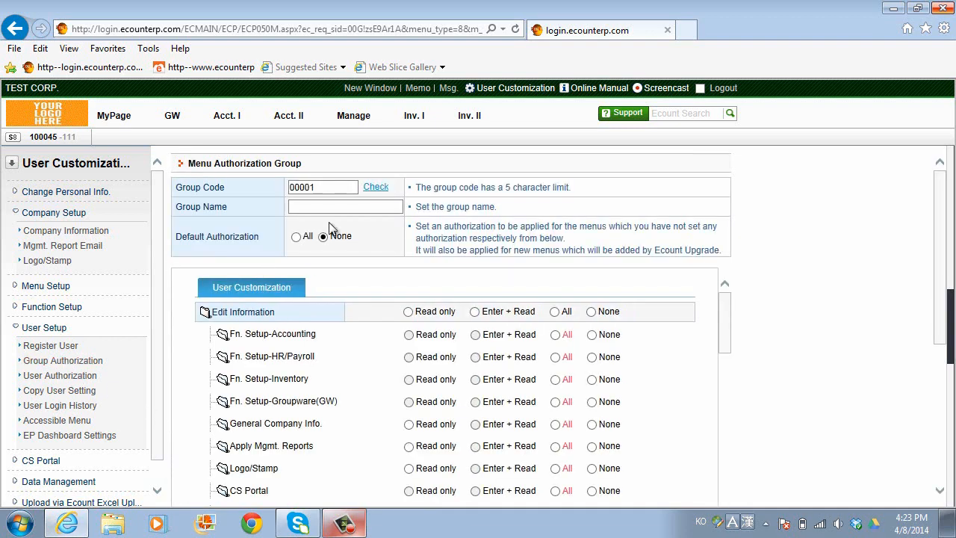
- Accept the suggested group code 00001 and move to the blank Group Name field
left_click(325, 189)
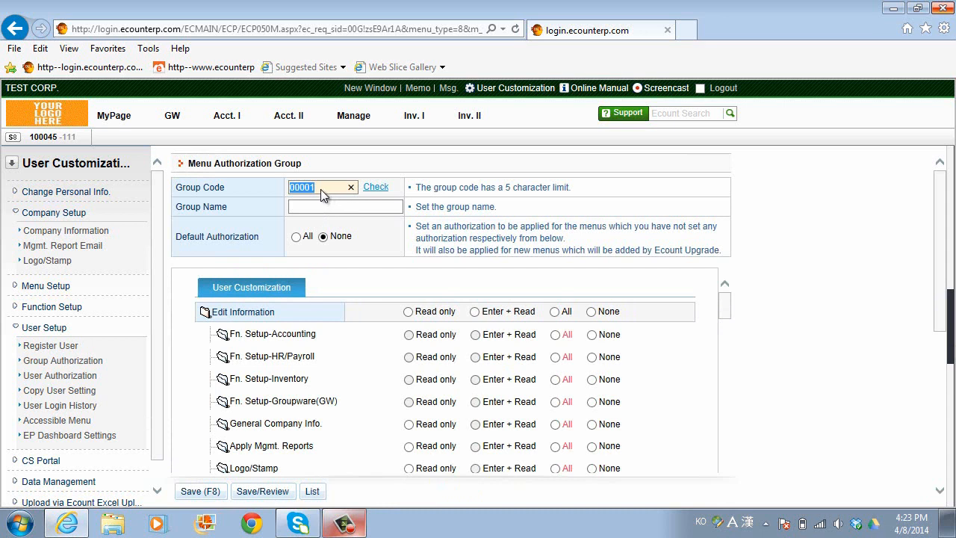
left_click(323, 209)
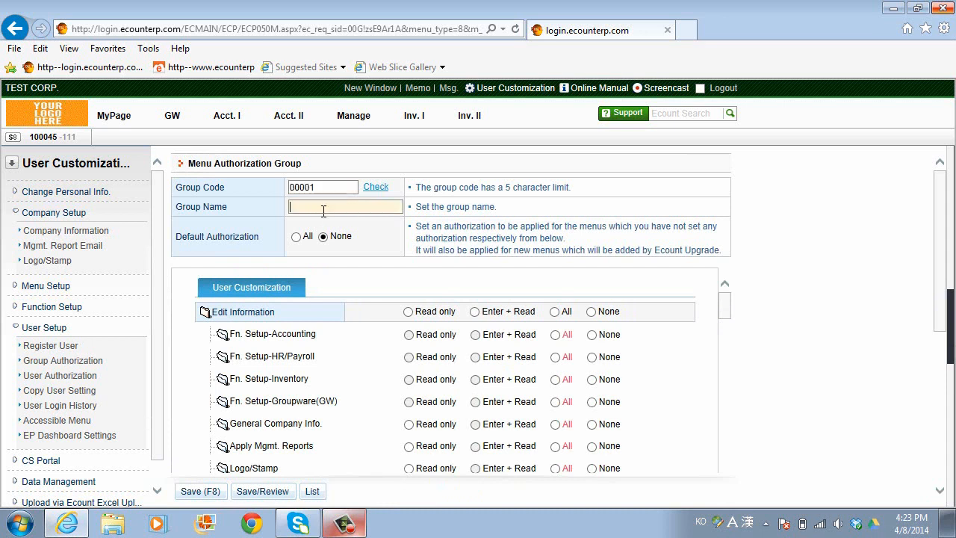
left_click(321, 186)
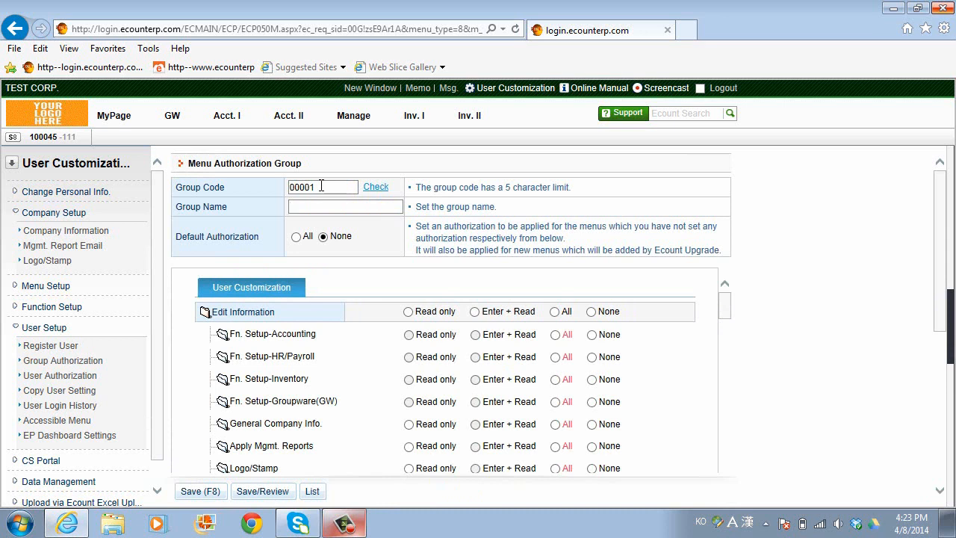
left_click(302, 208)
mouse_move(726, 299)
left_mouse_down()
mouse_move(730, 312)
mouse_move(725, 296)
left_mouse_up()
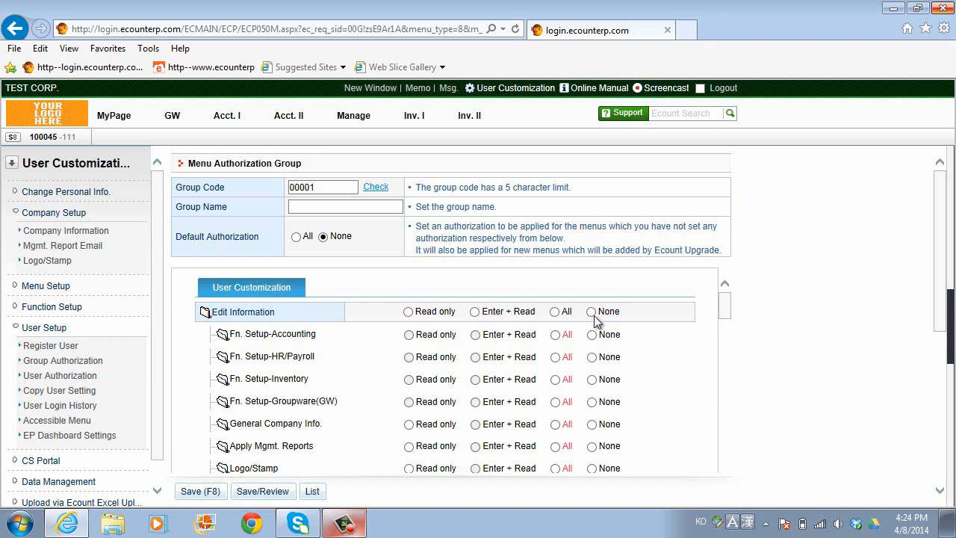
- Switch Edit Information from All to None, make General Company Info and Apply Mgmt. Reports read-only, then review the menus
left_click(555, 312)
left_click(591, 312)
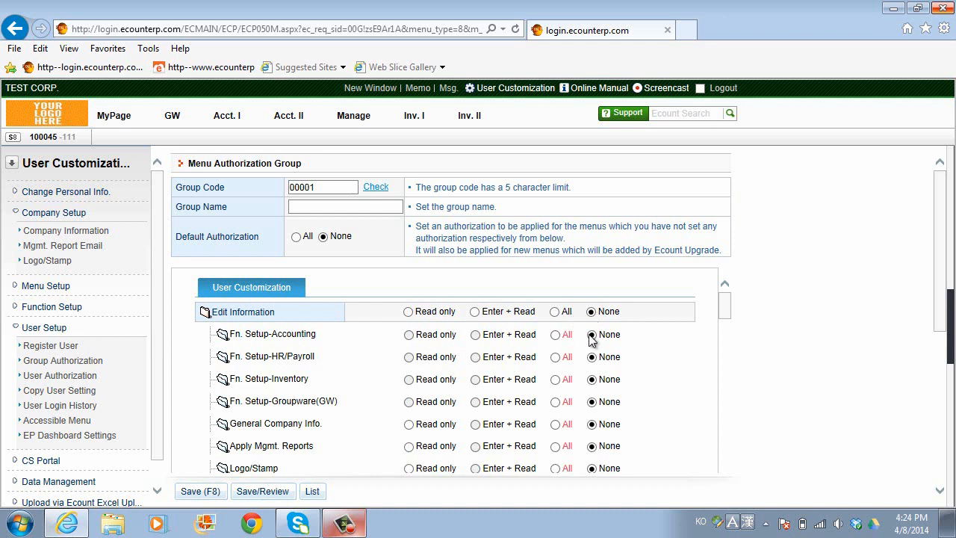
left_click(409, 424)
left_click(409, 447)
scroll(351, 447, "down", 6)
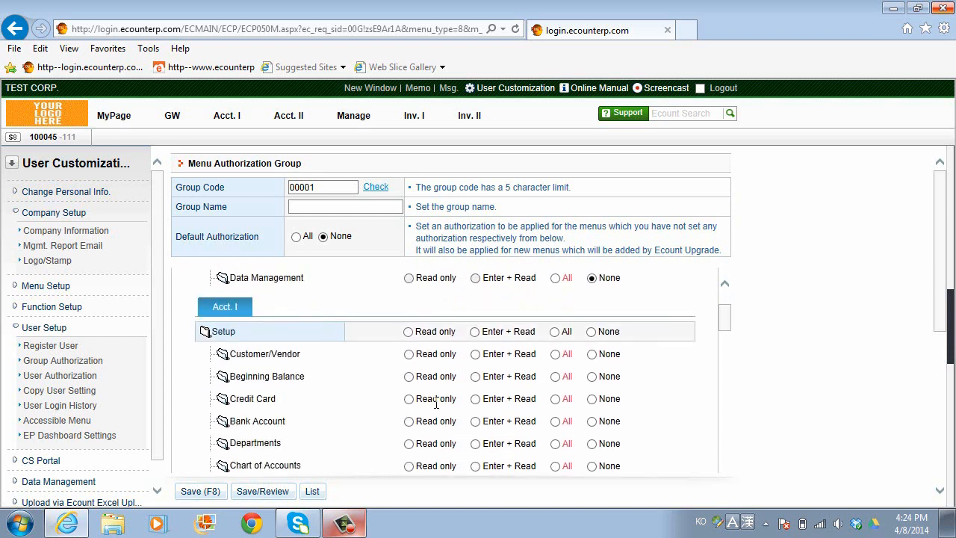
scroll(436, 402, "up", 6)
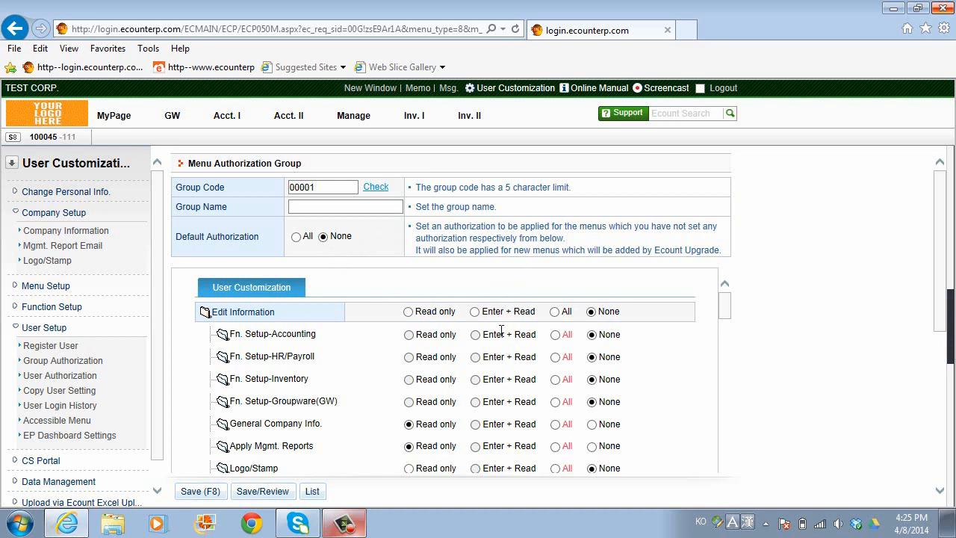
scroll(525, 398, "down", 3)
scroll(525, 395, "down", 3)
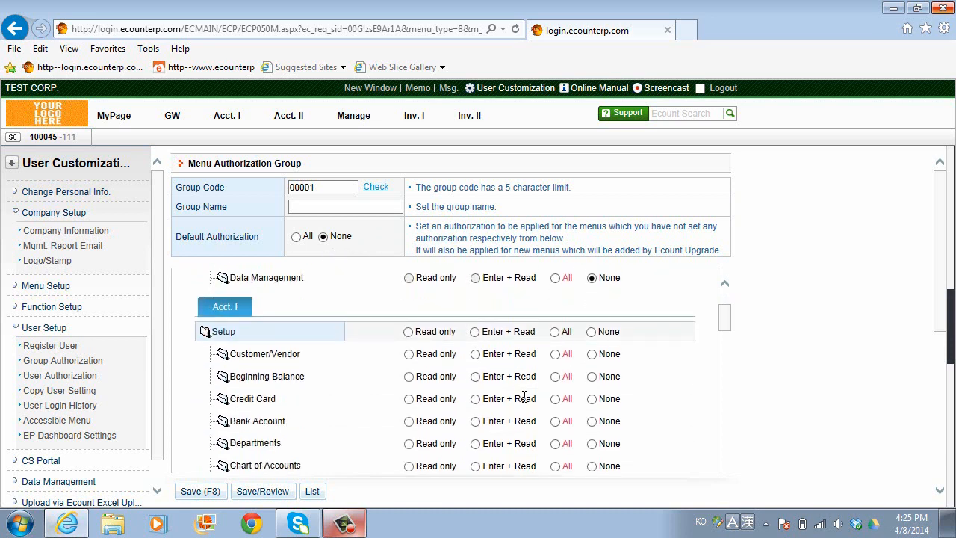
scroll(526, 398, "down", 1)
scroll(526, 397, "down", 1)
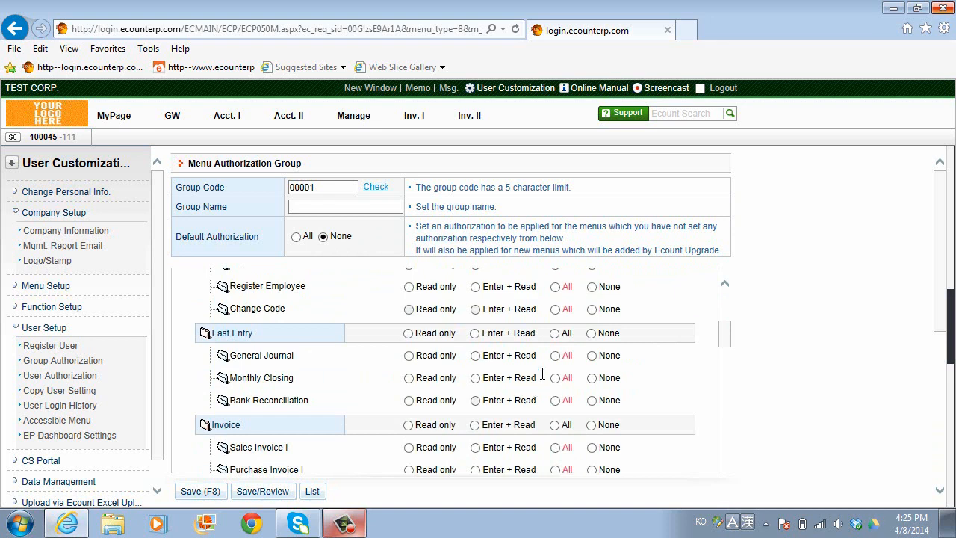
scroll(556, 355, "down", 6)
scroll(556, 360, "down", 10)
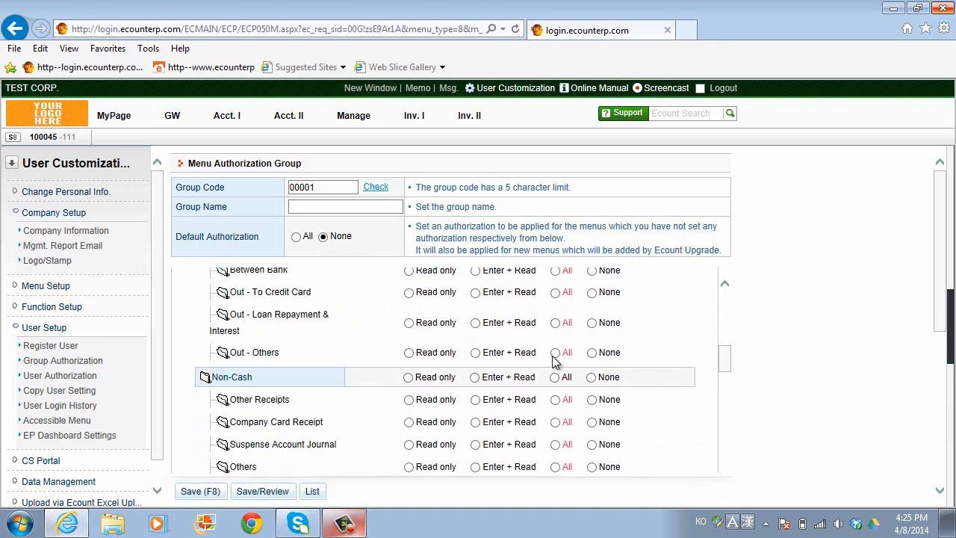
scroll(557, 360, "down", 10)
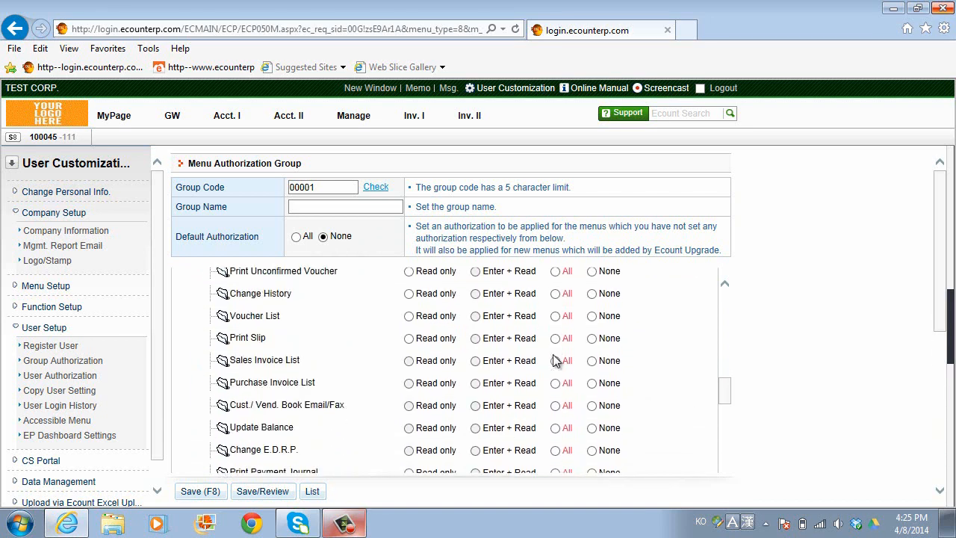
scroll(556, 360, "down", 10)
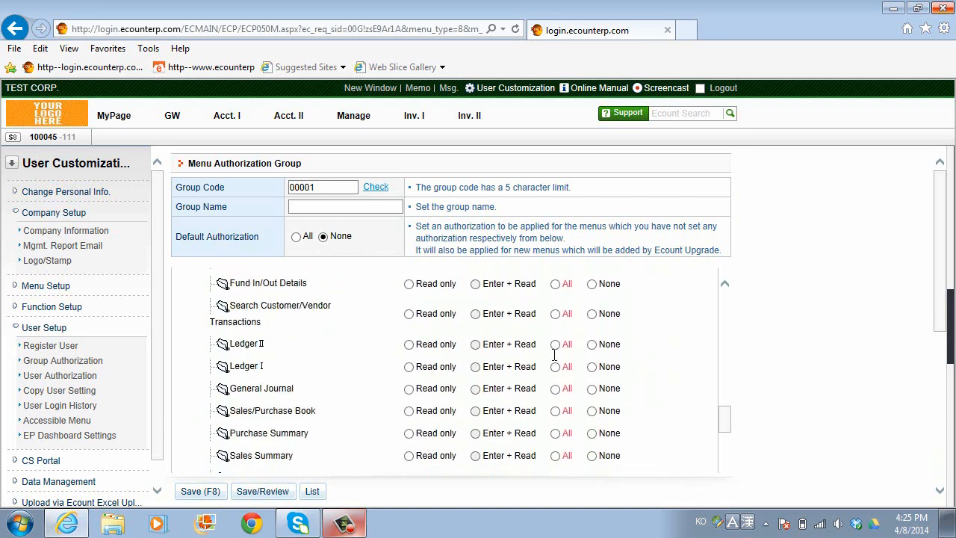
scroll(554, 355, "down", 5)
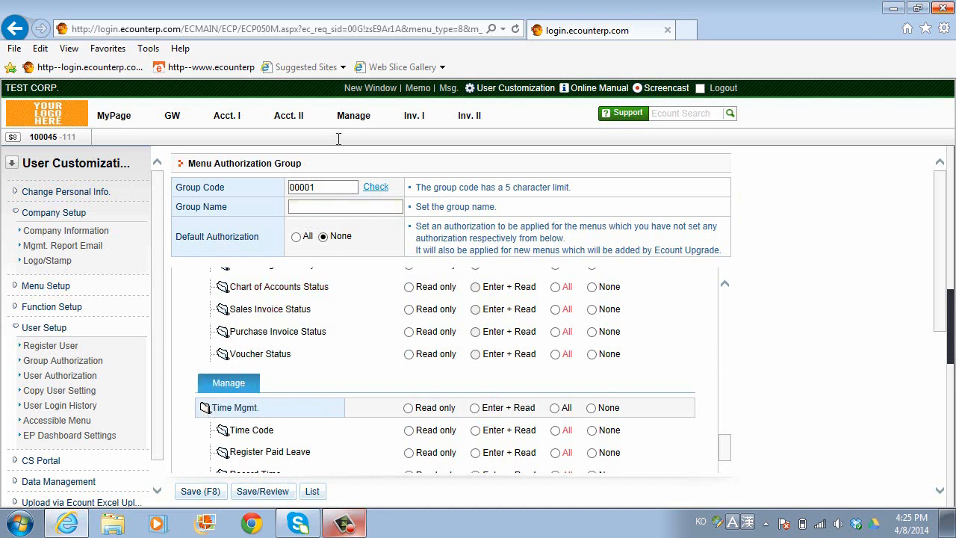
mouse_move(357, 118)
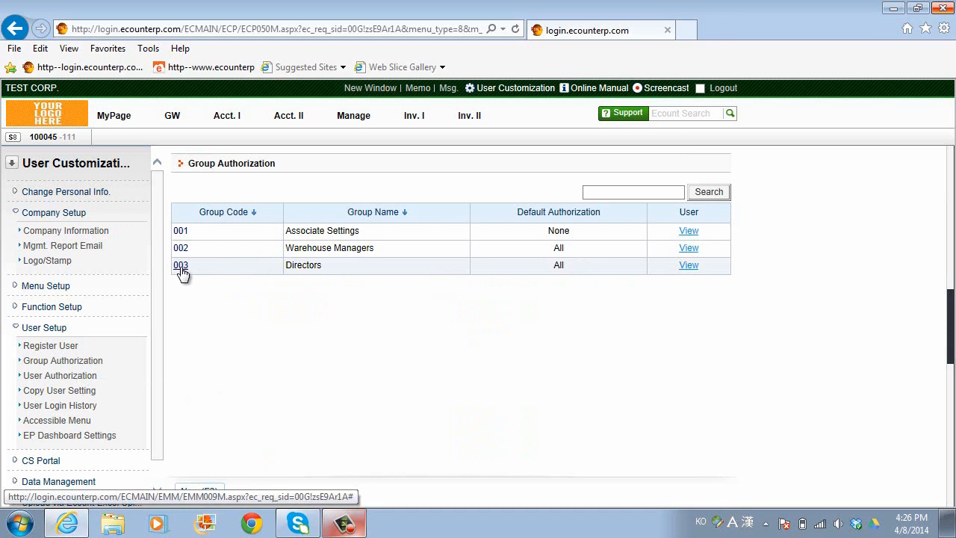
- Check that group 001 Associate Settings has no users, then go to User Authorization
left_click(691, 232)
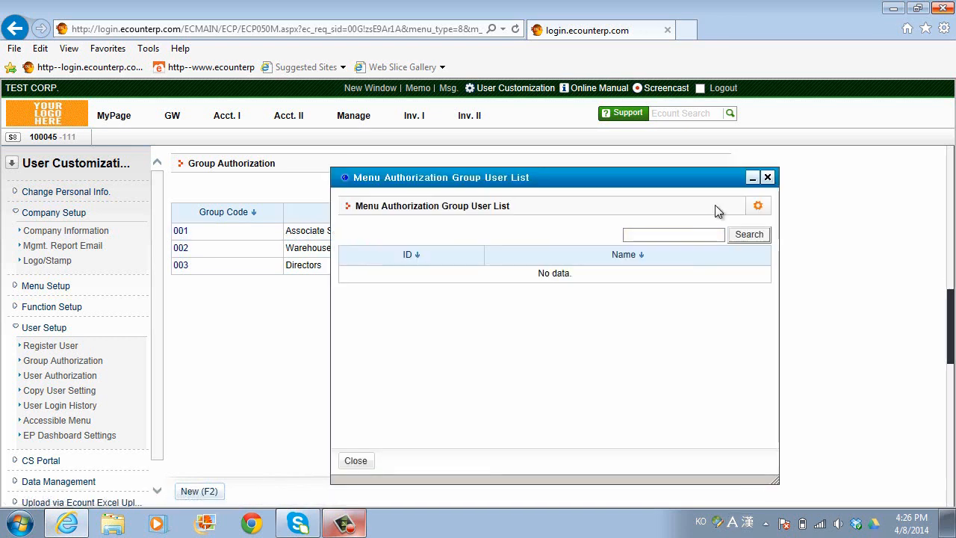
left_click(767, 177)
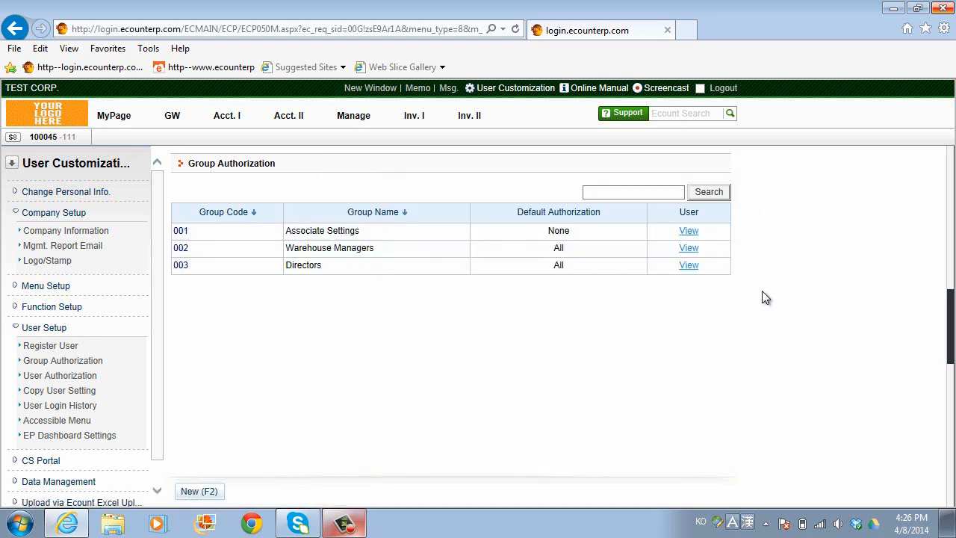
left_click(43, 384)
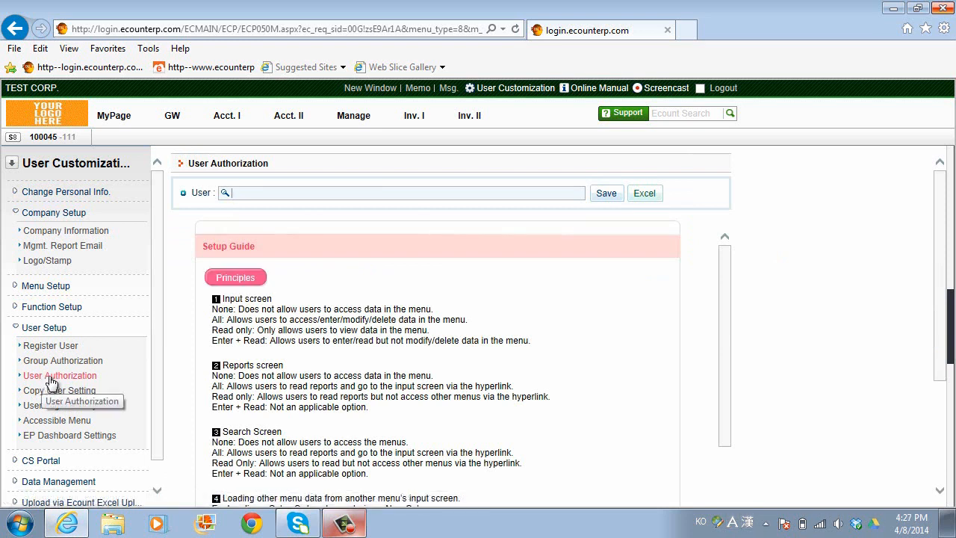
- Select three users in the User picker and load their menu permission grid
left_click(226, 193)
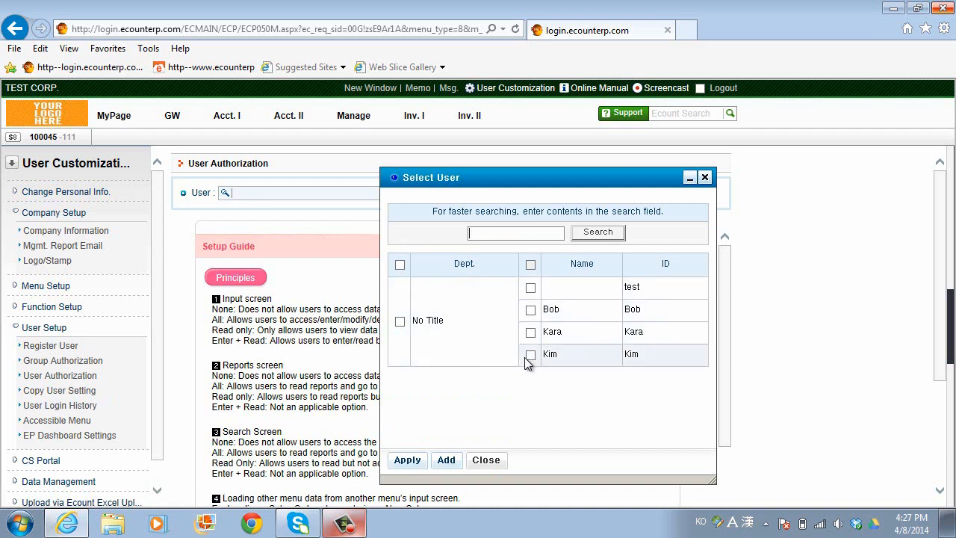
left_click(530, 288)
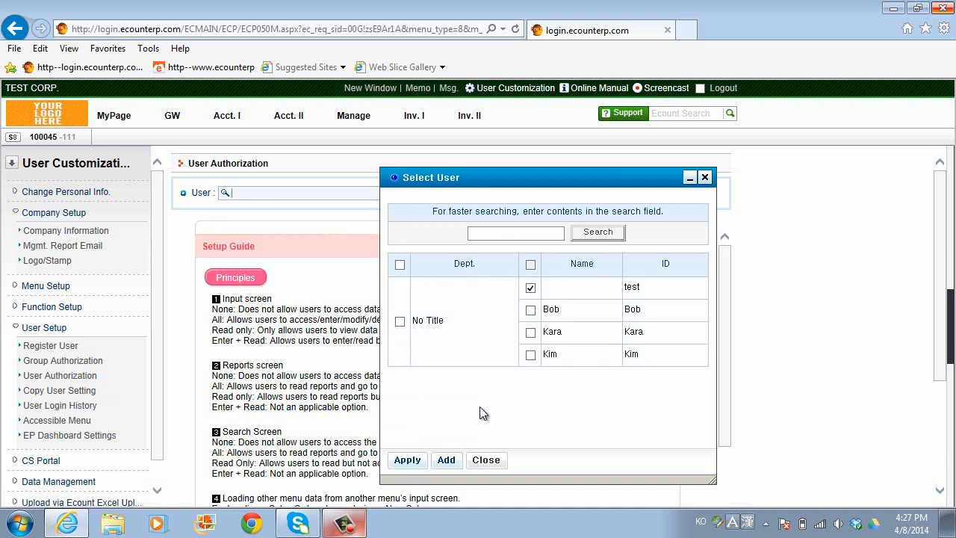
left_click(531, 309)
left_click(530, 332)
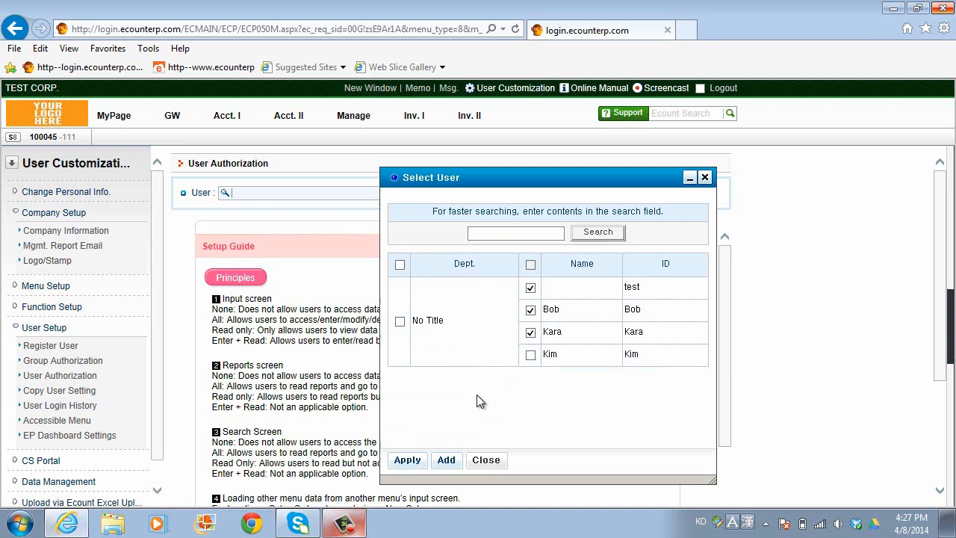
left_click(407, 461)
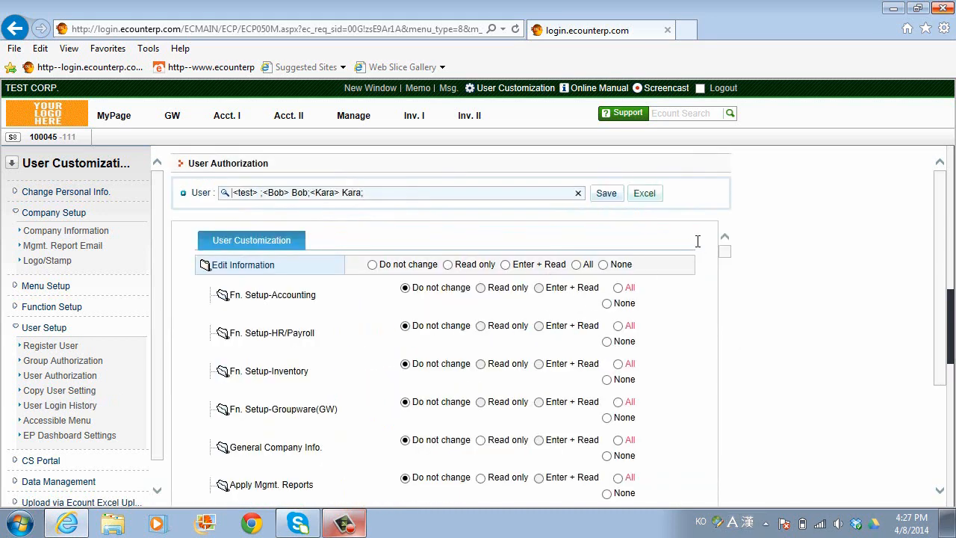
mouse_move(728, 250)
left_mouse_down()
mouse_move(727, 264)
mouse_move(722, 235)
left_mouse_up()
- Open Copy User Setting and choose a From user and an initial To user
left_click(56, 397)
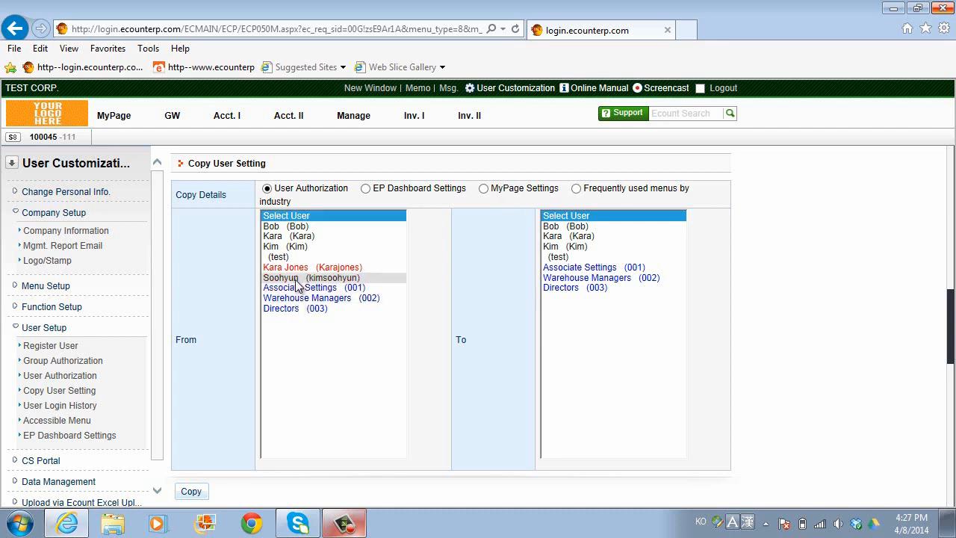
left_click(289, 226)
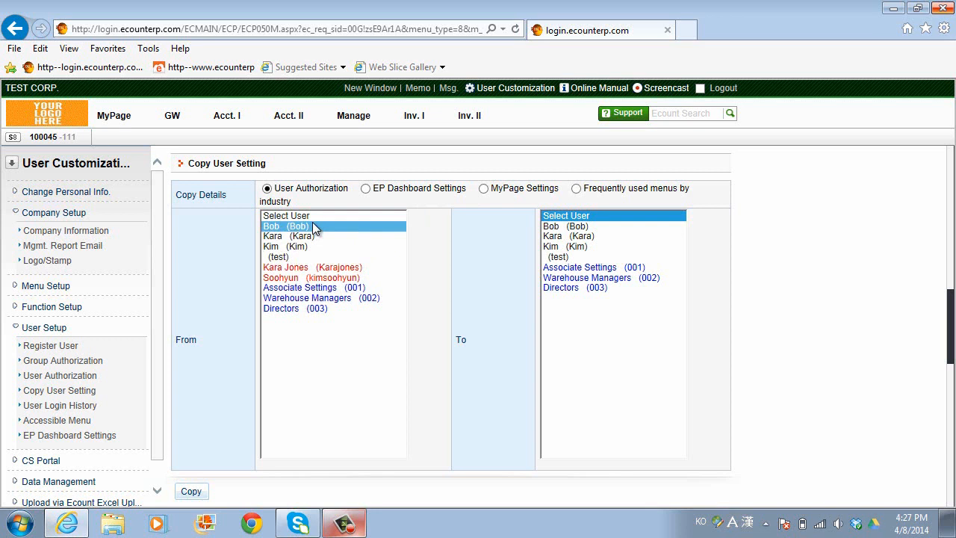
left_click(560, 247)
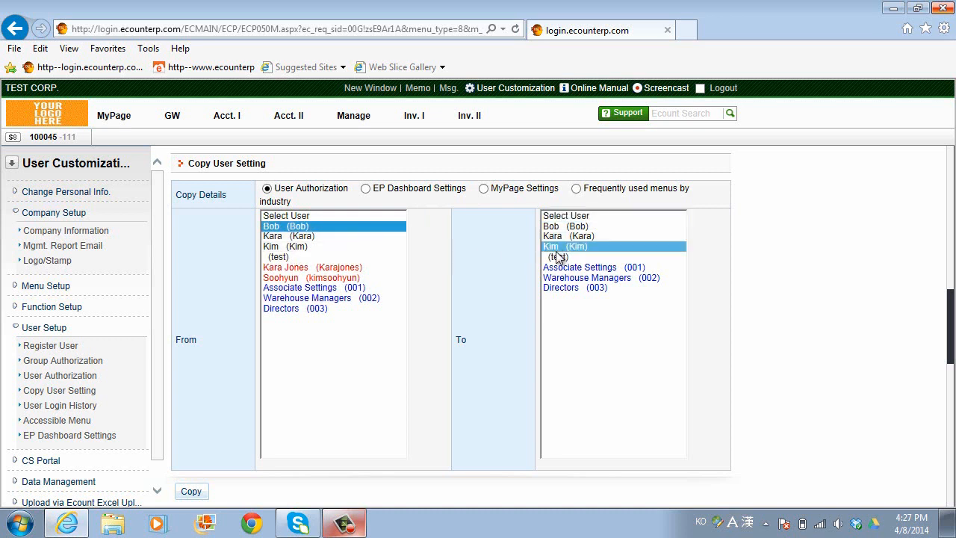
left_click(559, 257)
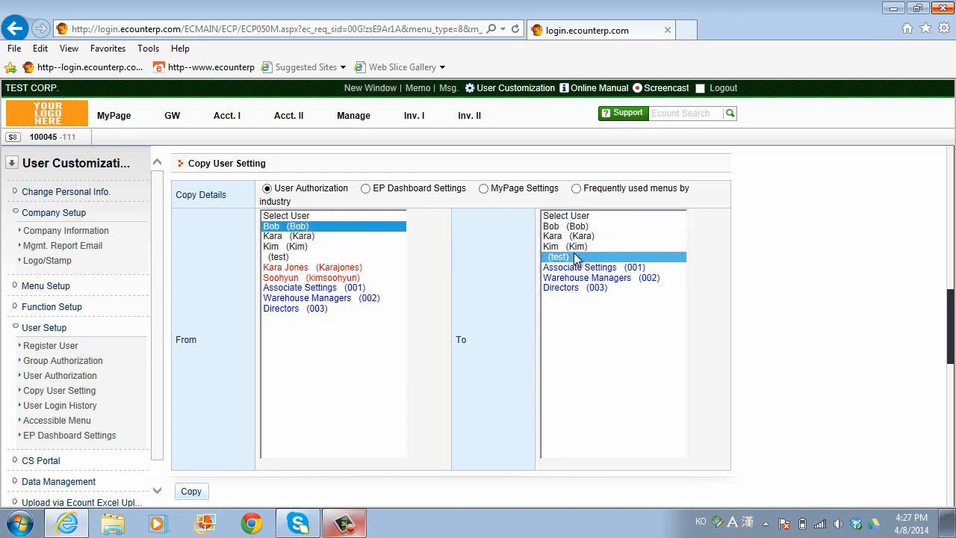
- Narrow the copy targets to only the test account and switch to EP Dashboard Settings
left_click(574, 248, "ctrl")
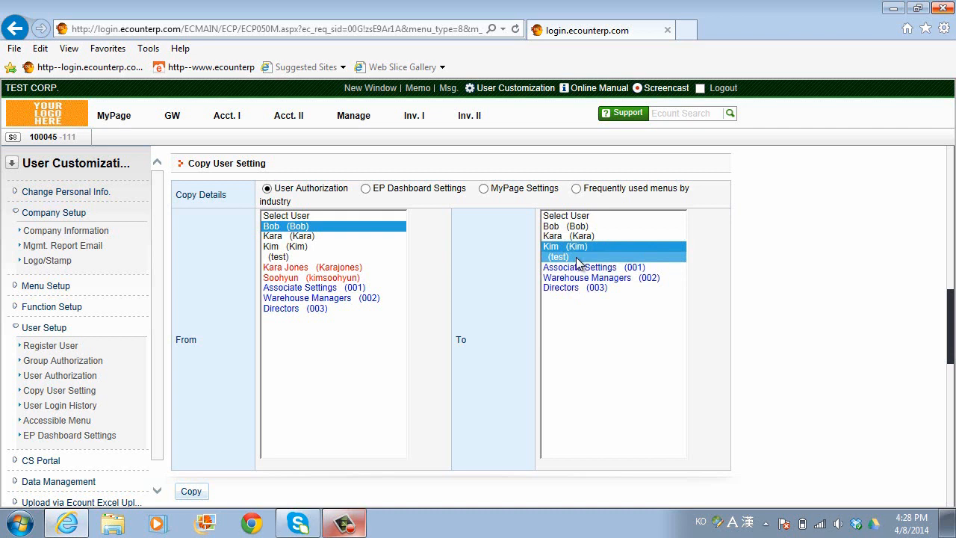
left_click(572, 236, "ctrl")
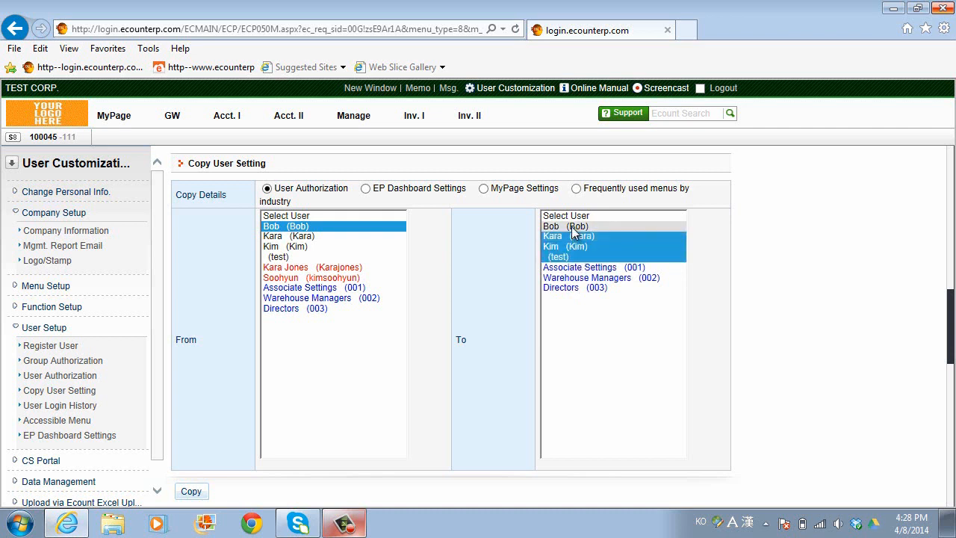
left_click(572, 227, "ctrl")
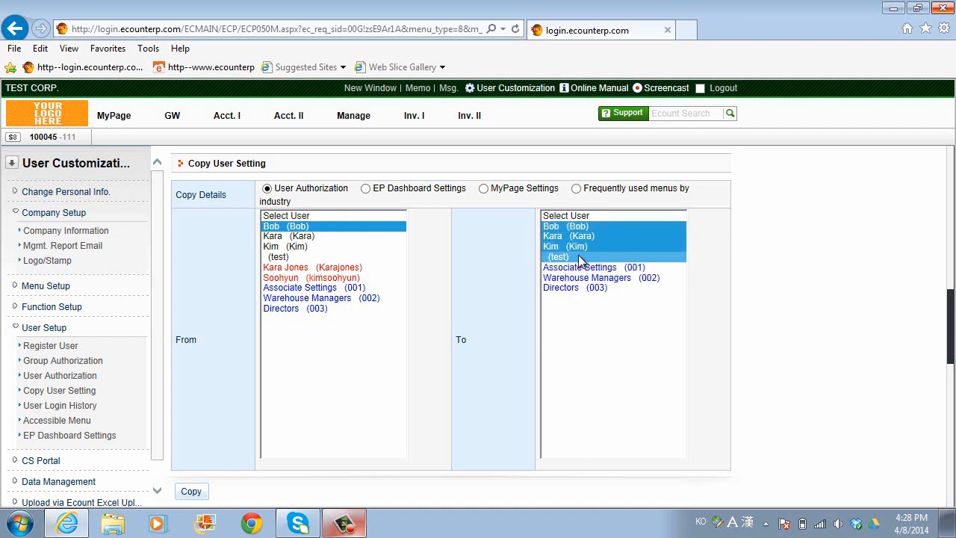
left_click(576, 225)
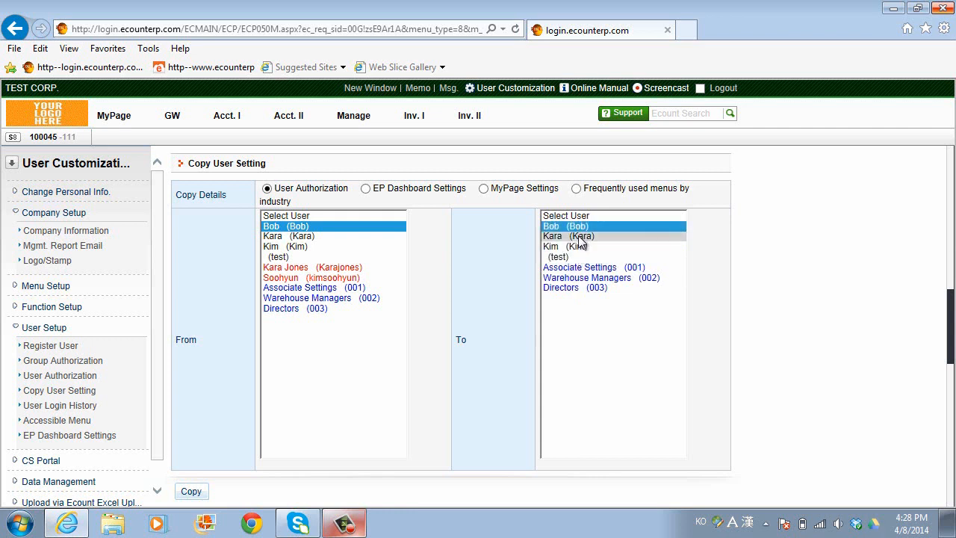
left_click(579, 236)
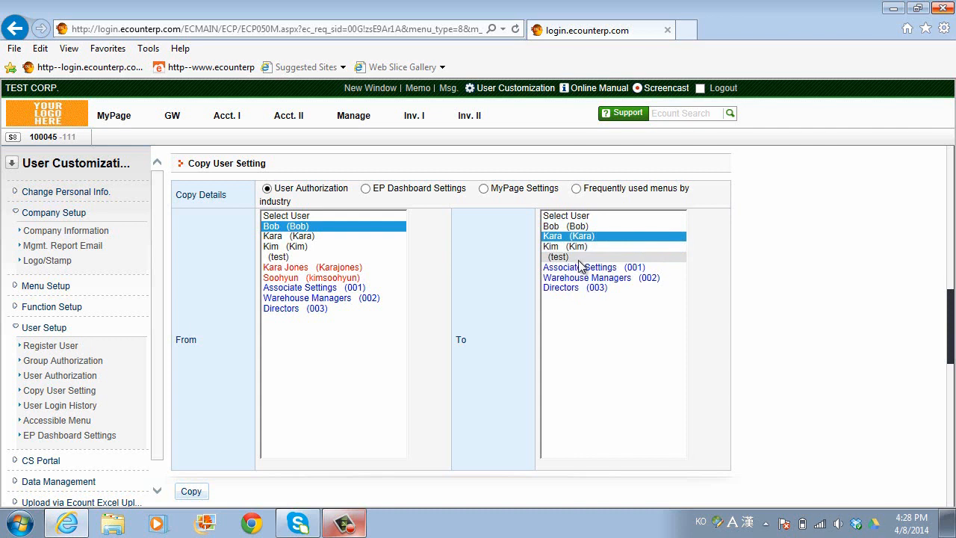
left_click(575, 257)
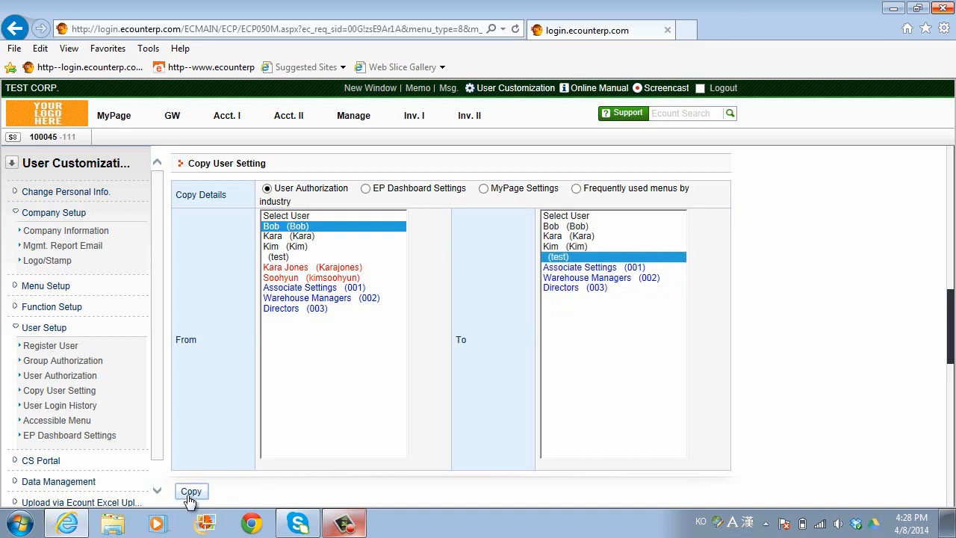
left_click(365, 188)
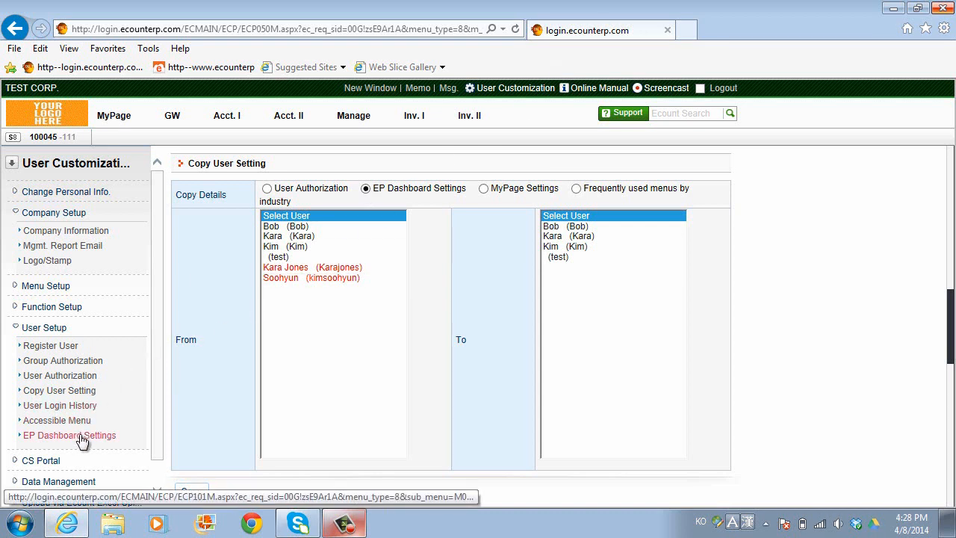
- Switch the copy type to MyPage Settings and pick the first From user as source
left_click(483, 189)
left_click(291, 227)
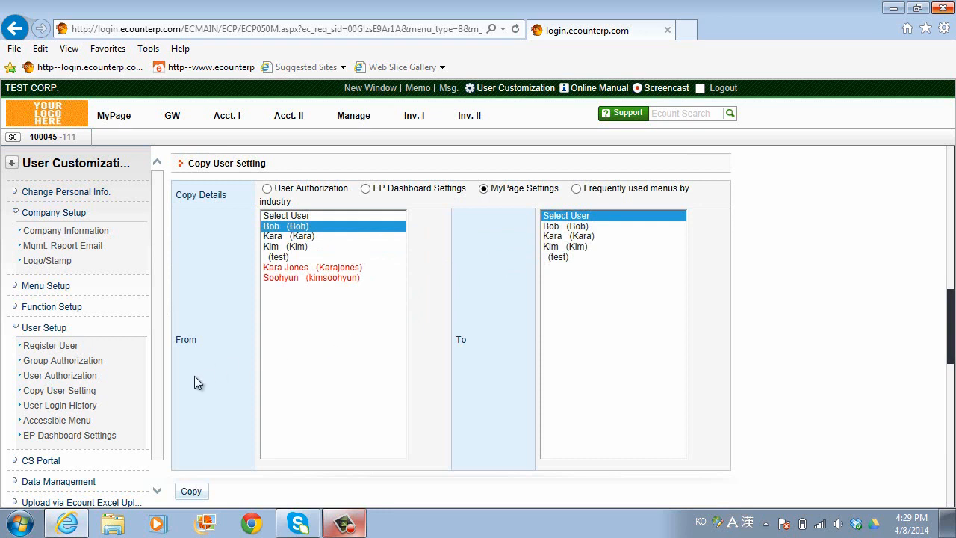
- View User Login History, then return to the Register User list of six users
left_click(88, 409)
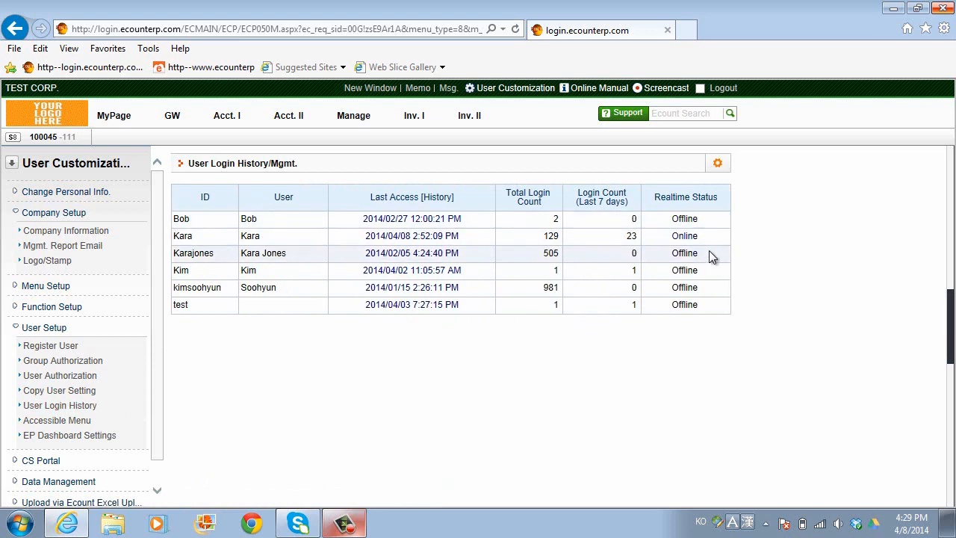
left_click(76, 348)
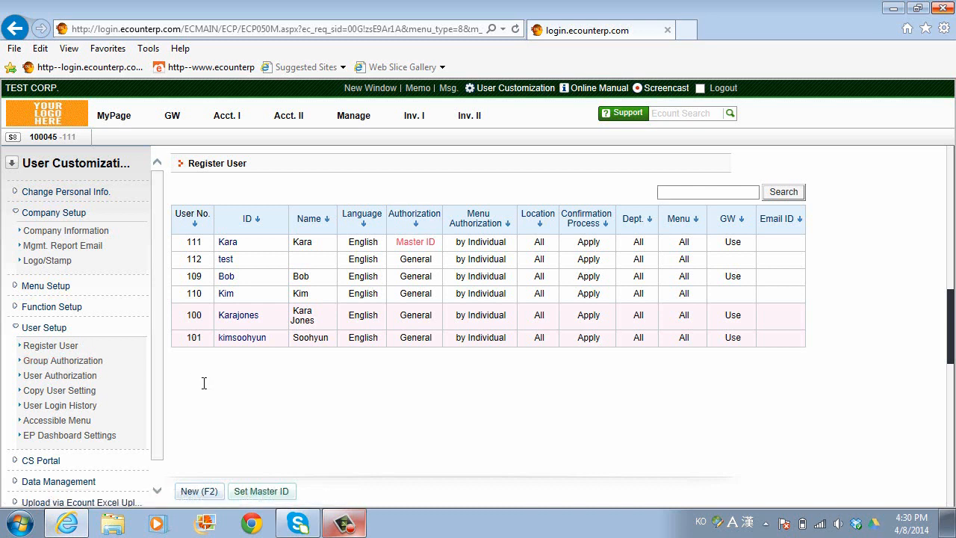
- Start a new user registration and enter the user ID, password and the user's full name
left_click(199, 491)
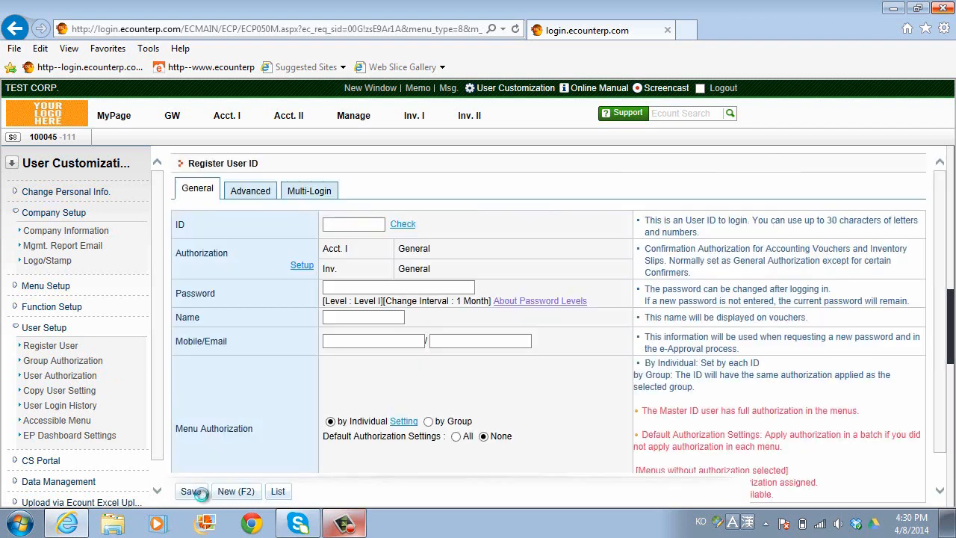
left_click(344, 224)
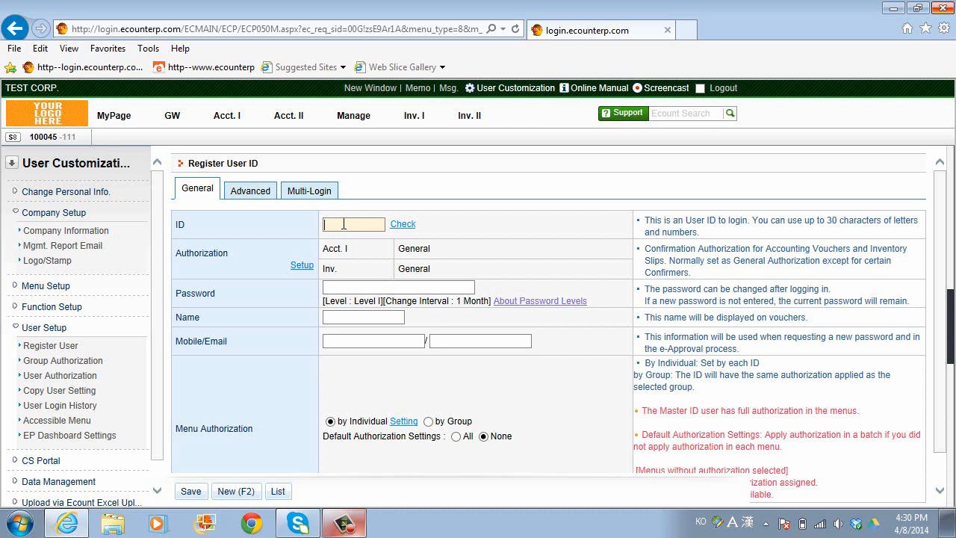
type("JonS")
left_click(346, 287)
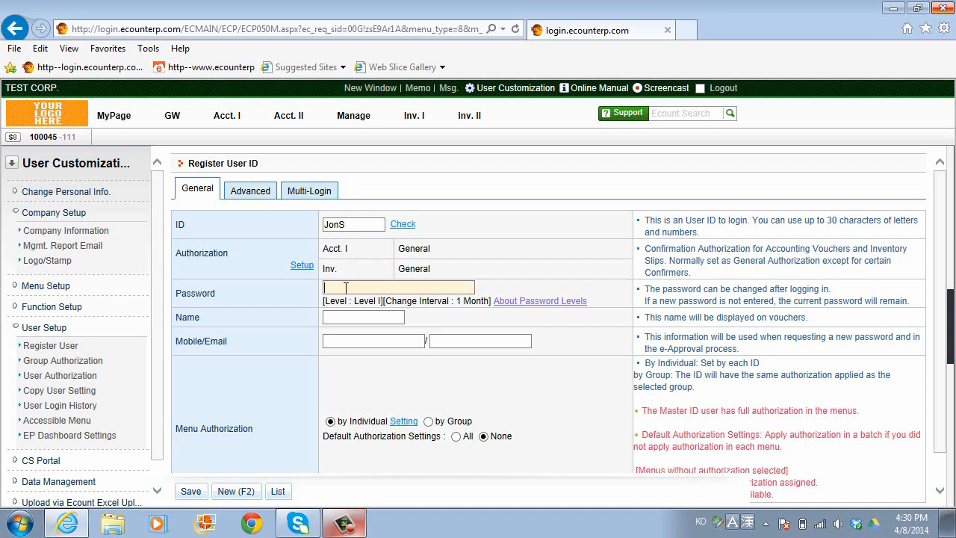
type("********")
key("Tab")
type("Jo")
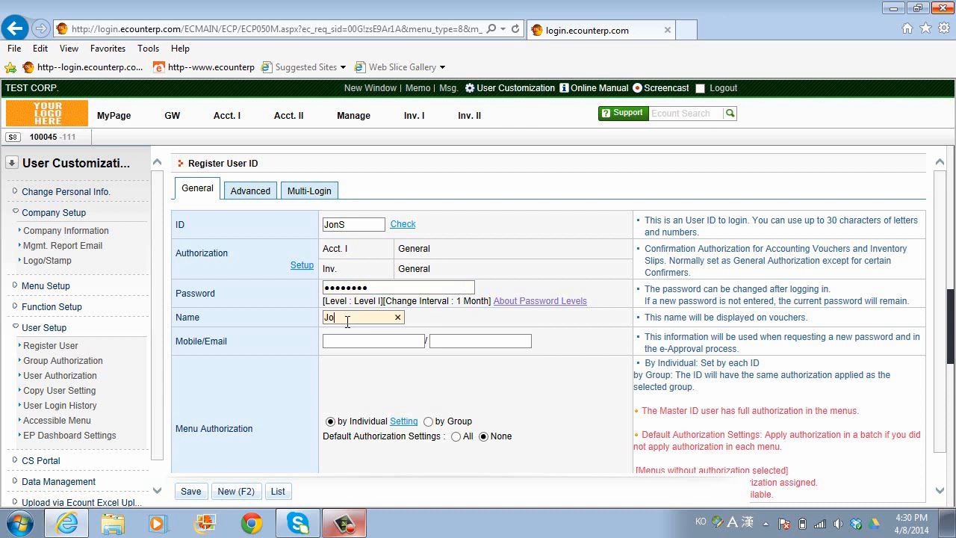
type("n Smith")
- Fill in the mobile number and e-mail, then dismiss the save-first warning from Menu Authorization Setting
left_click(342, 337)
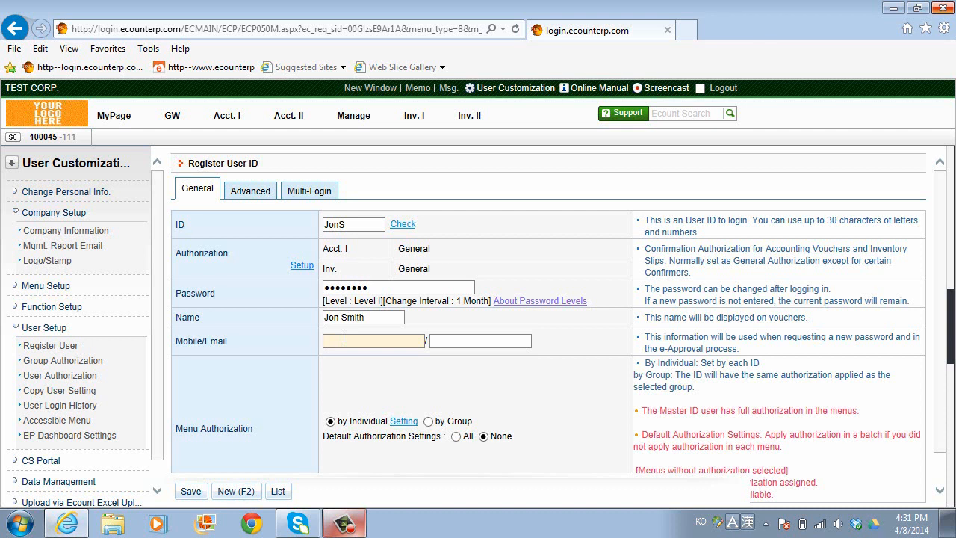
key("Tab")
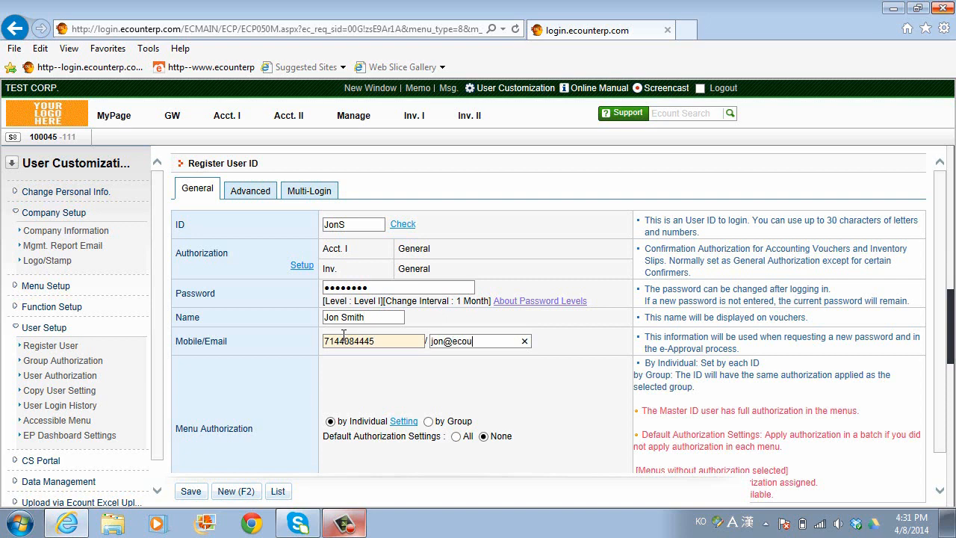
scroll(272, 422, "down", 1)
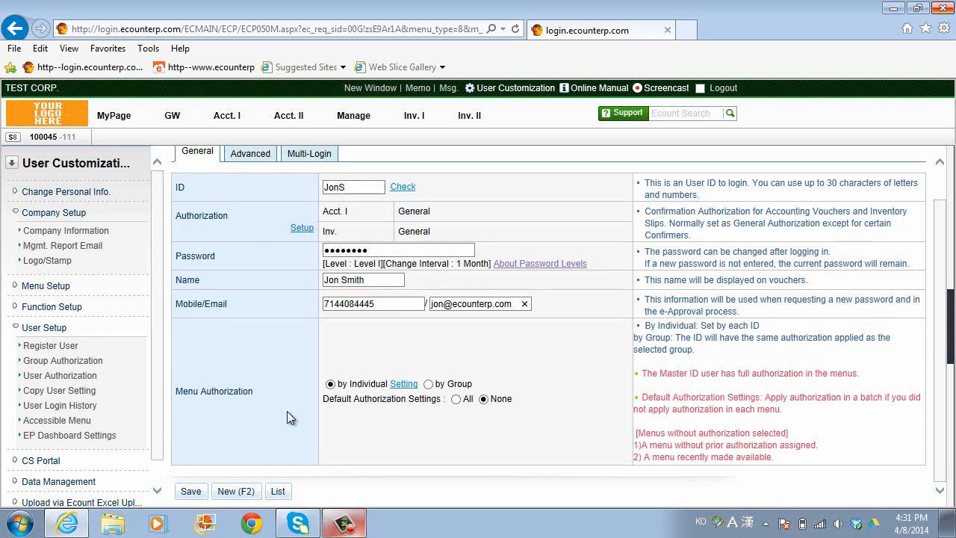
left_click(404, 385)
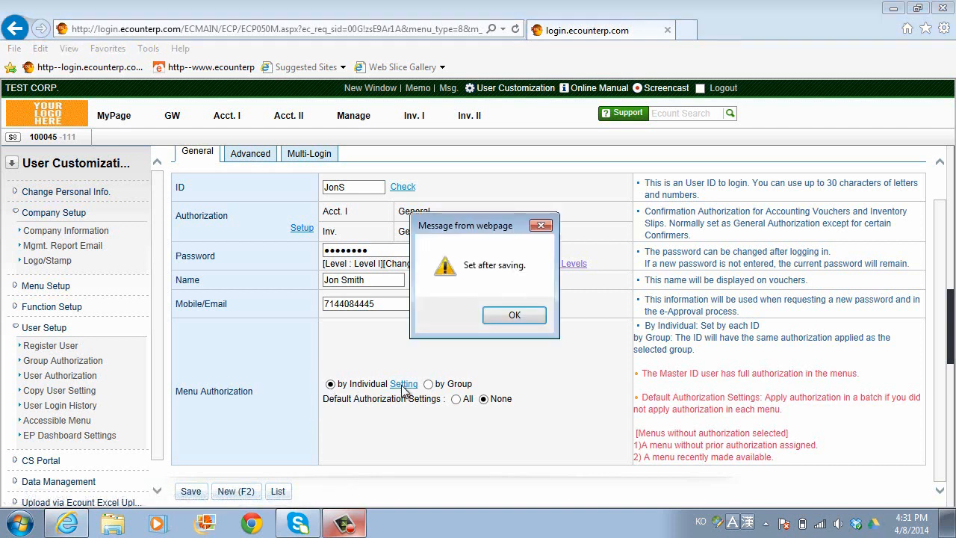
left_click(512, 315)
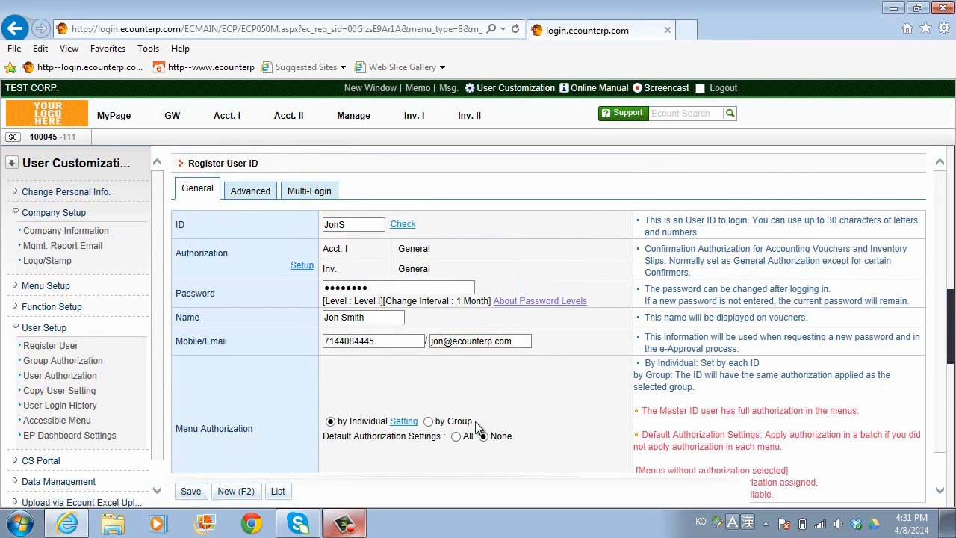
- Try group authorization Associate Settings (001), revert to individual, and show the Advanced settings
left_click(428, 422)
left_click(467, 428)
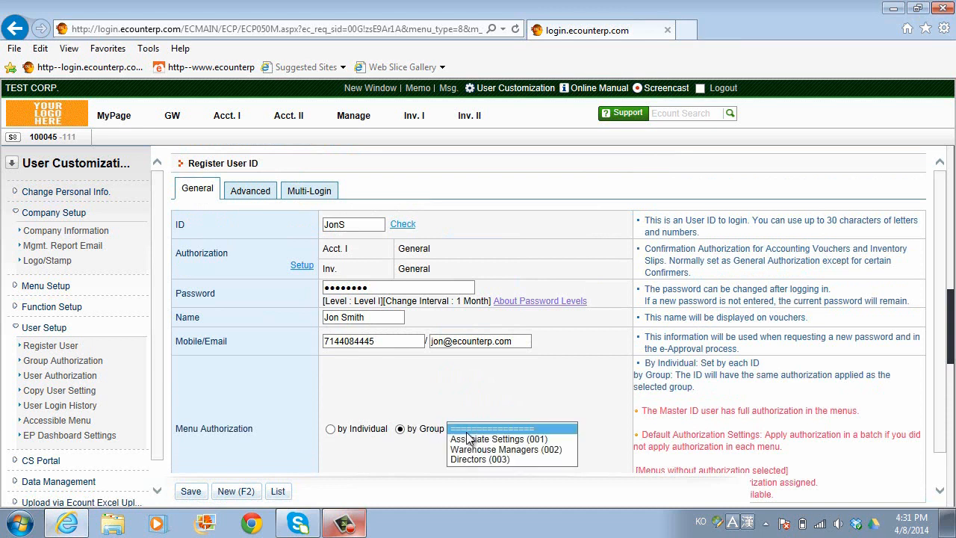
left_click(472, 439)
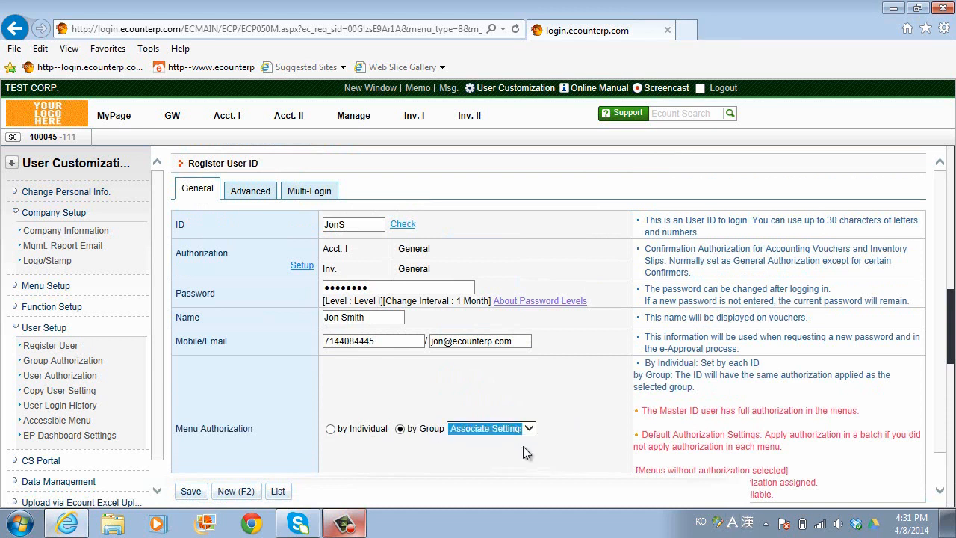
scroll(536, 440, "down", 1)
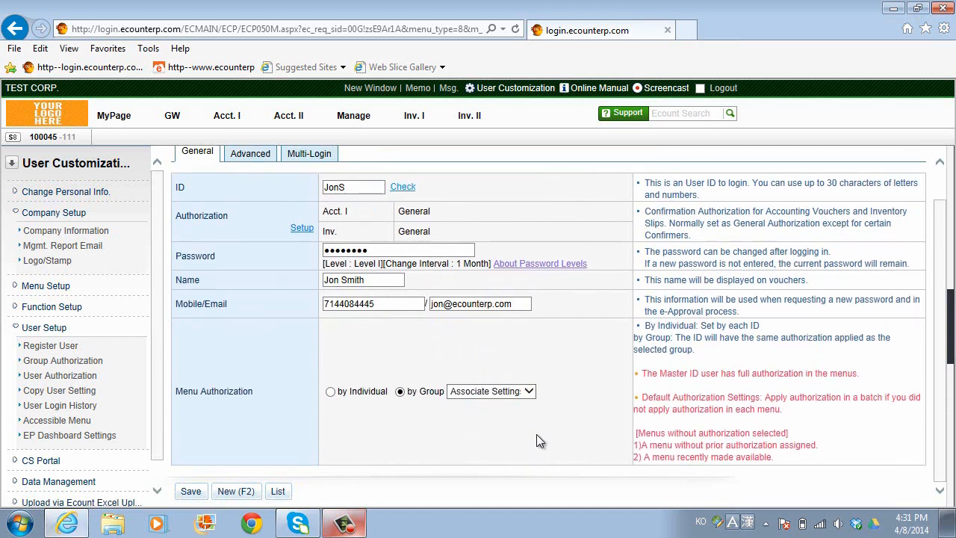
left_click(331, 392)
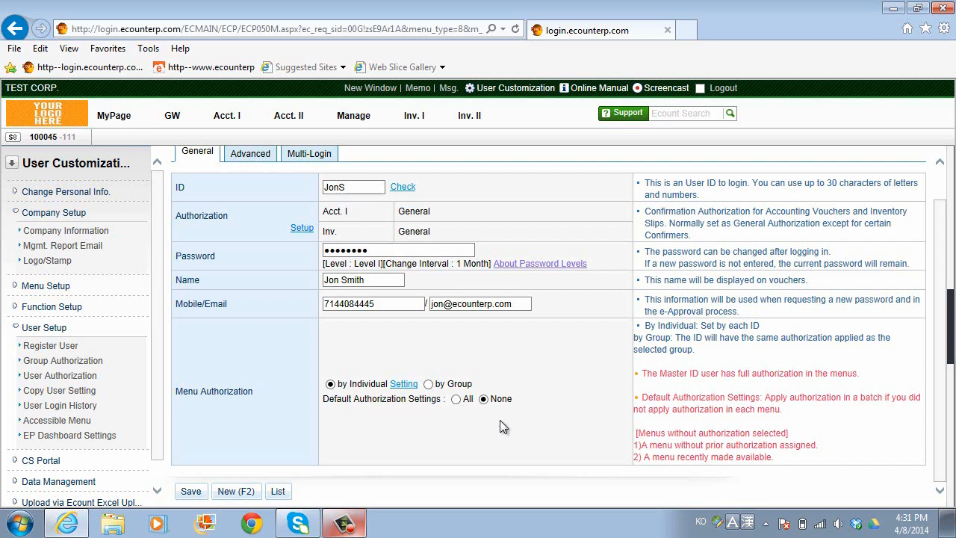
left_click(252, 153)
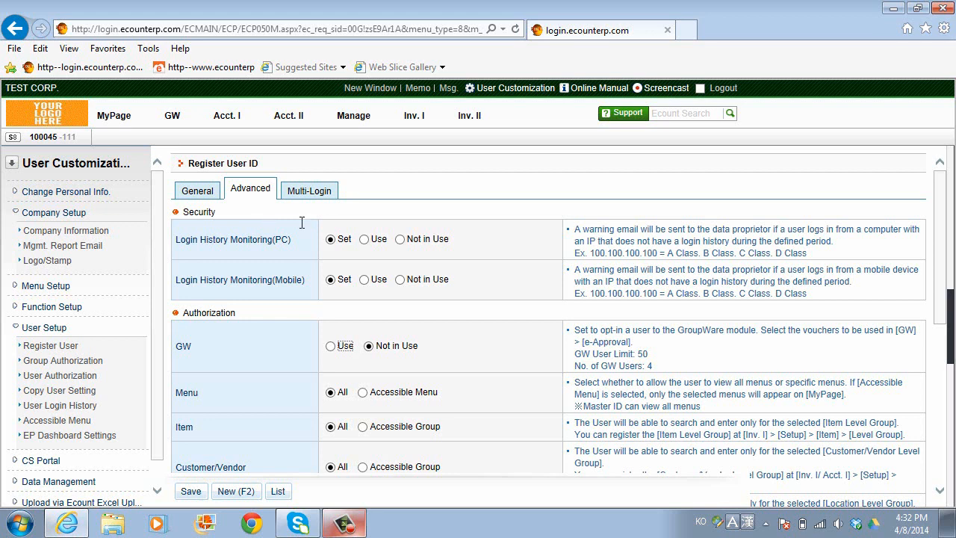
- Switch Login History Monitoring for PC and Mobile to Use
left_click(364, 239)
left_click(364, 279)
scroll(348, 306, "down", 3)
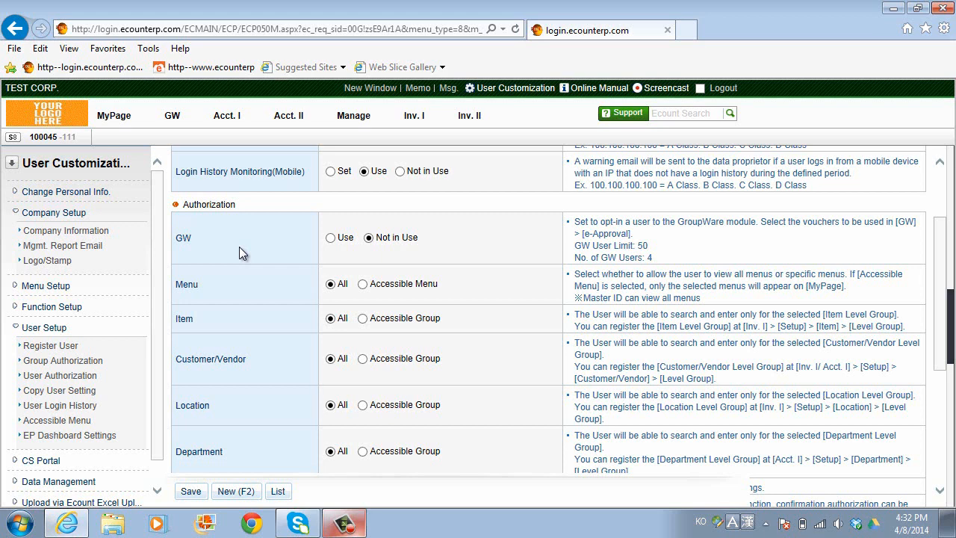
- Set GW to Use with Payment Journal, Suspense Account Journal and Quotation, and restrict menus to Accessible Menu
left_click(330, 239)
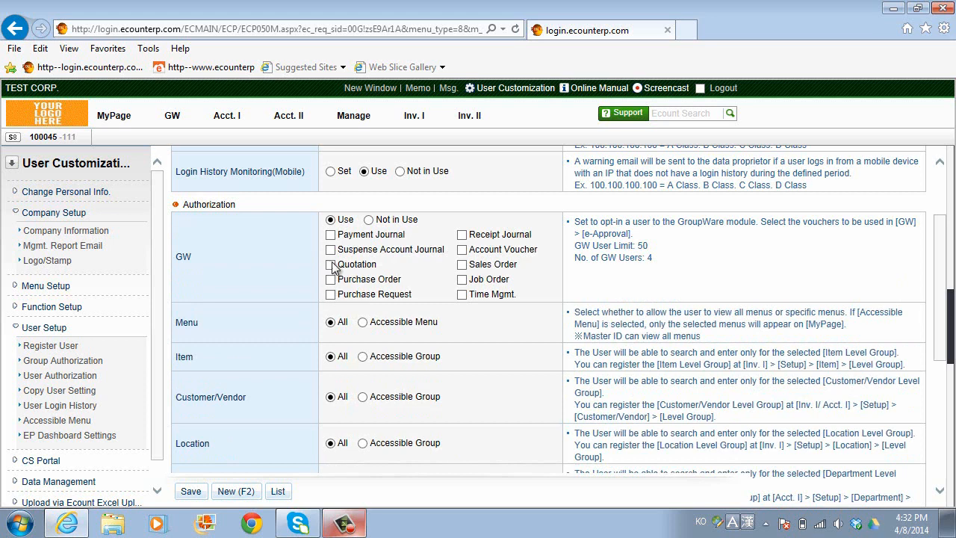
left_click(331, 235)
left_click(331, 249)
left_click(331, 265)
scroll(356, 335, "down", 1)
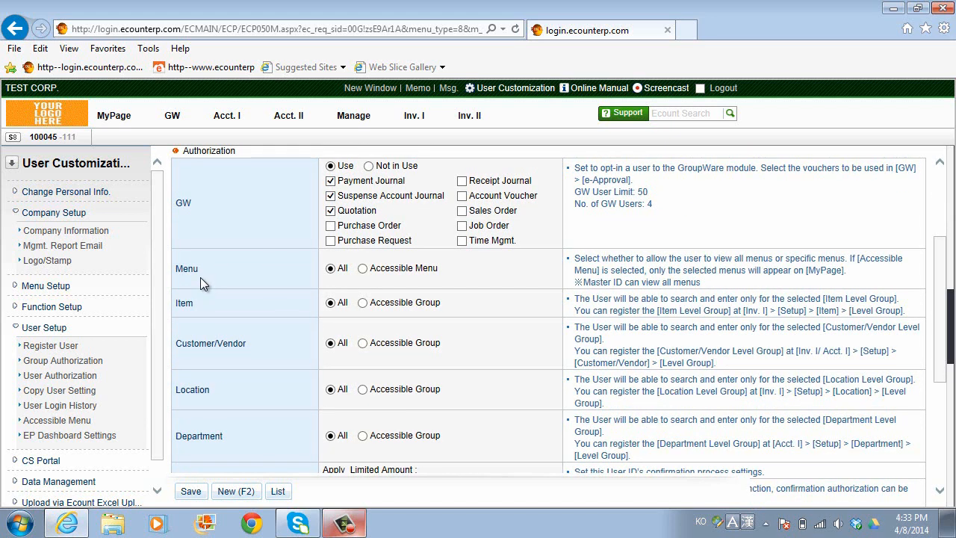
left_click(363, 269)
scroll(343, 318, "down", 1)
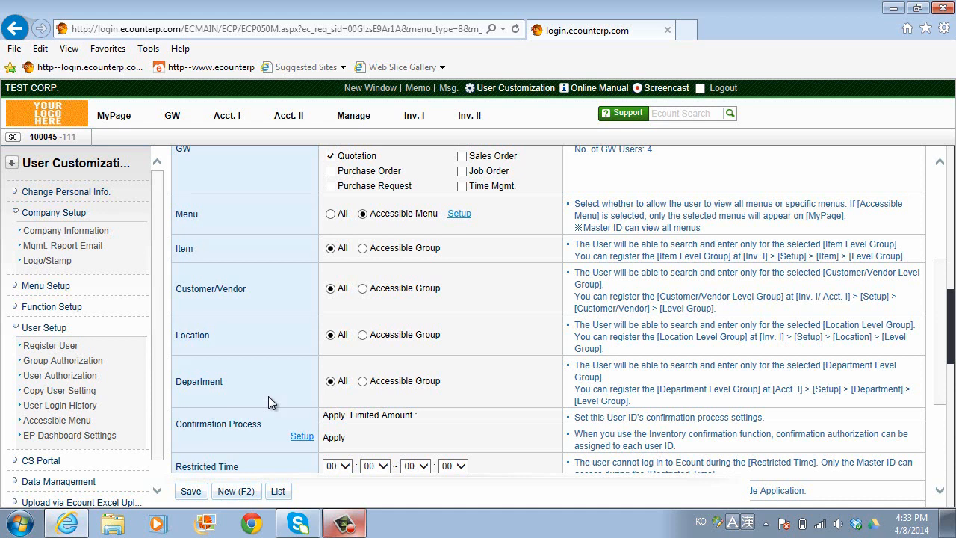
left_click(363, 334)
left_click(497, 318)
scroll(497, 353, "down", 1)
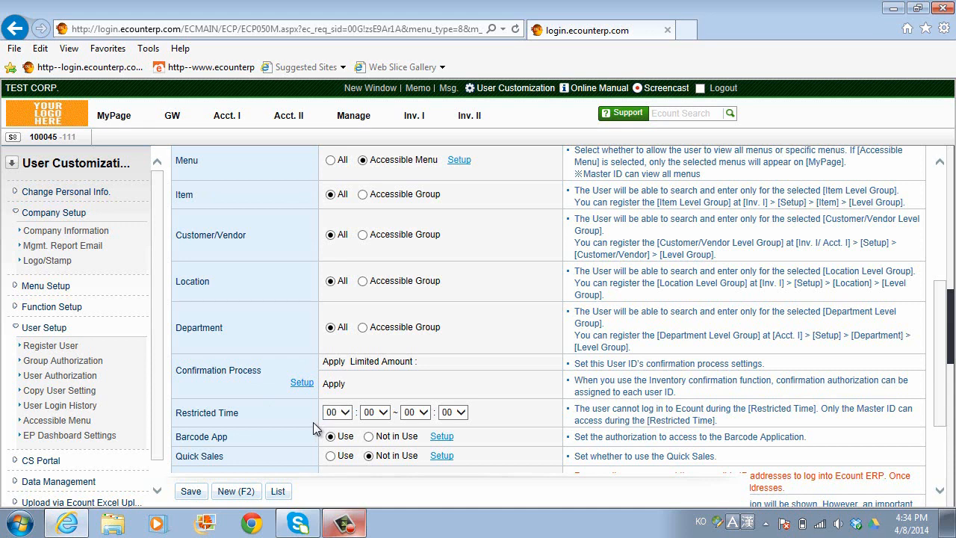
scroll(313, 422, "down", 1)
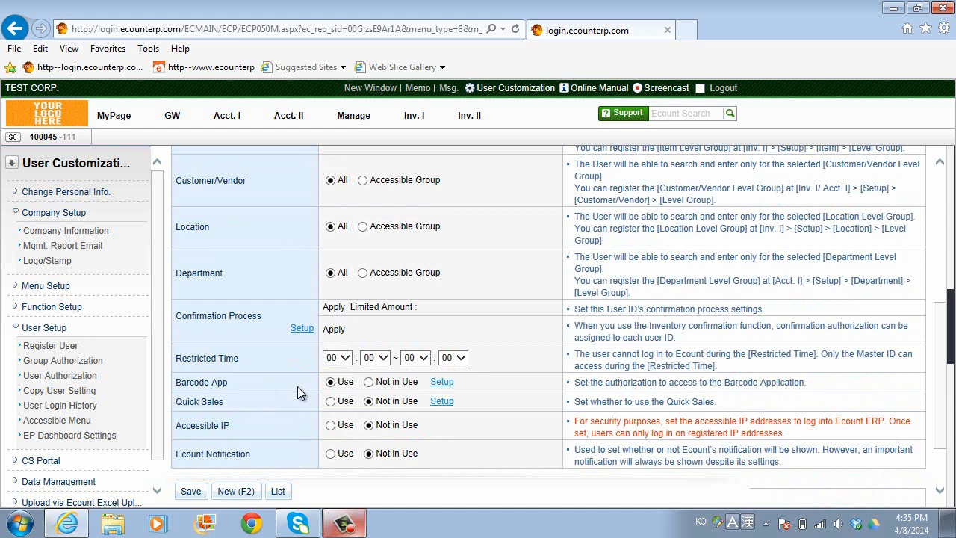
- Set Quick Sales to Use and scroll down to the Others section
left_click(331, 402)
scroll(333, 433, "up", 4)
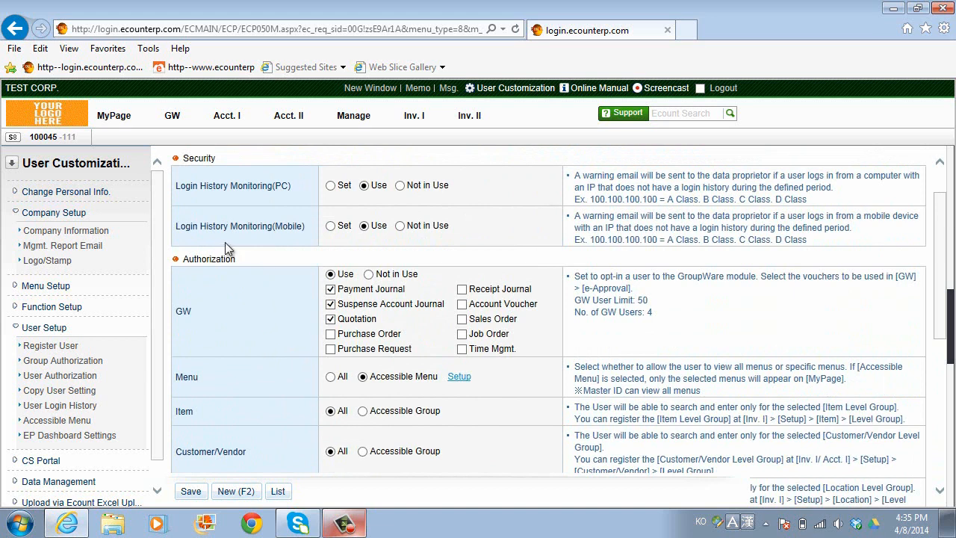
scroll(224, 241, "down", 3)
scroll(239, 343, "down", 1)
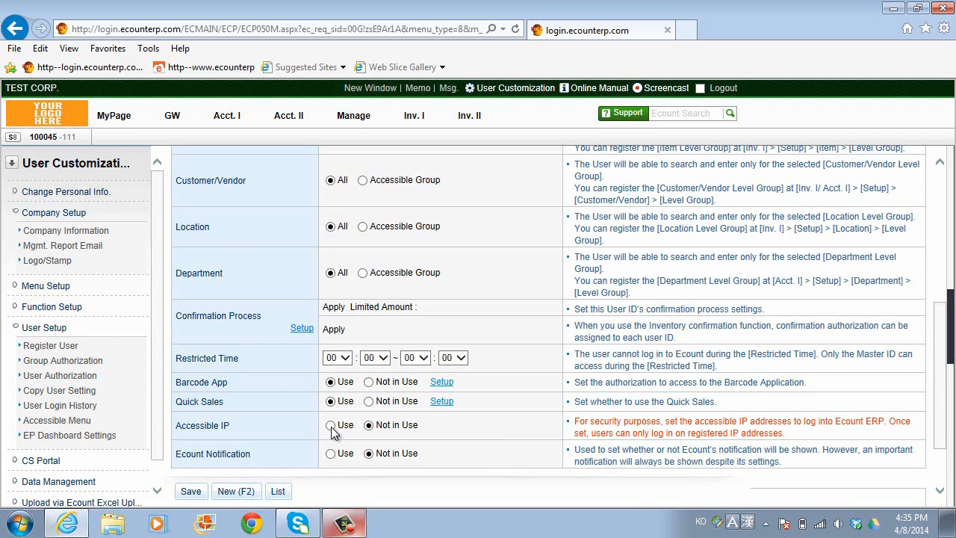
scroll(330, 428, "down", 2)
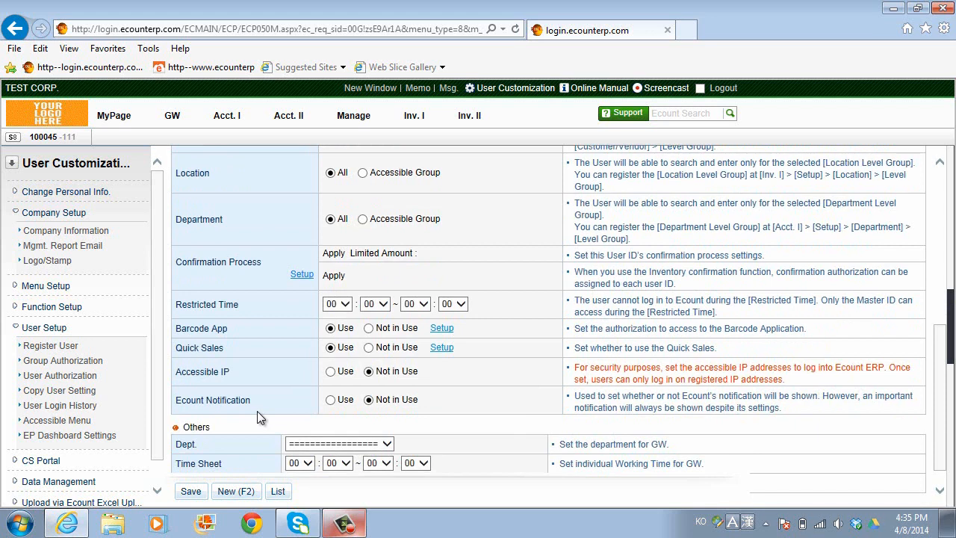
- Set the GW time sheet to start at 09 and end at 18
scroll(257, 417, "down", 1)
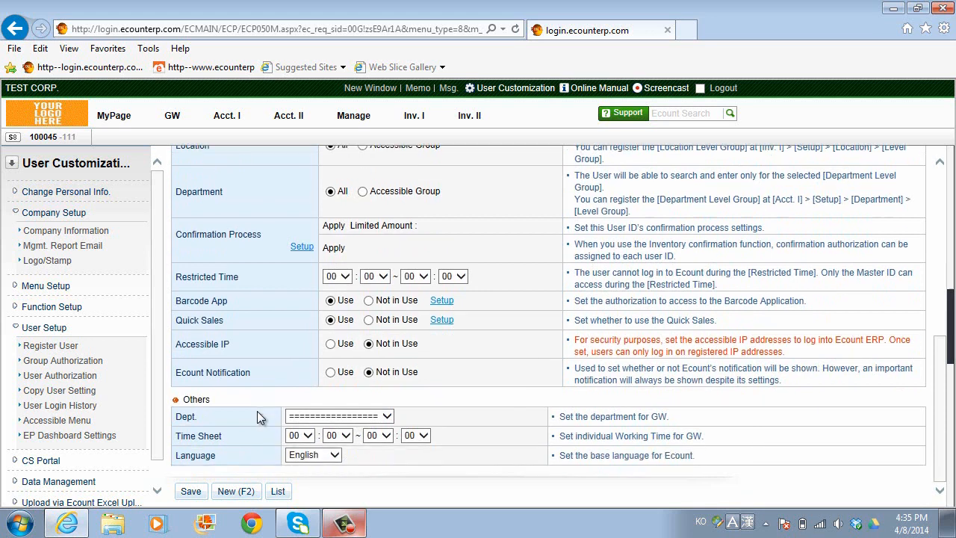
left_click(307, 418)
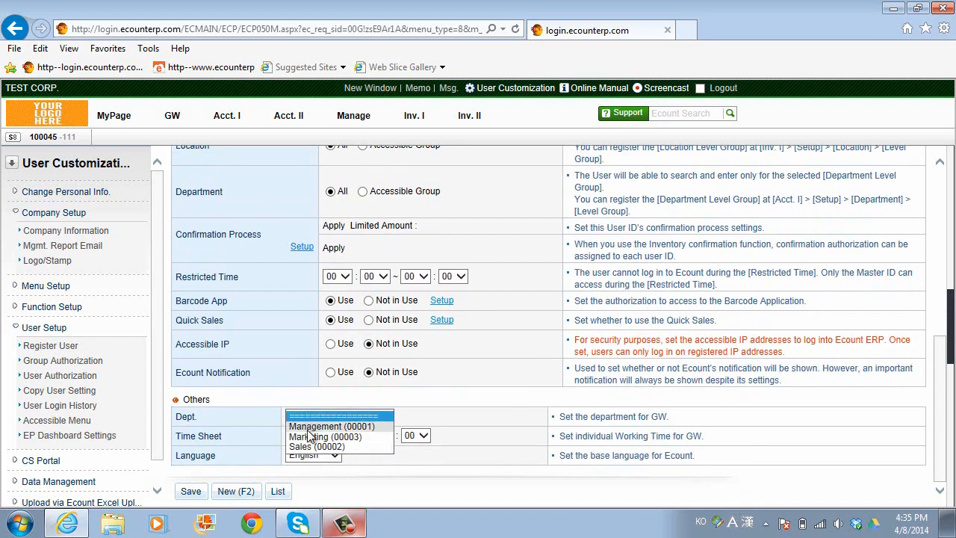
left_click(311, 416)
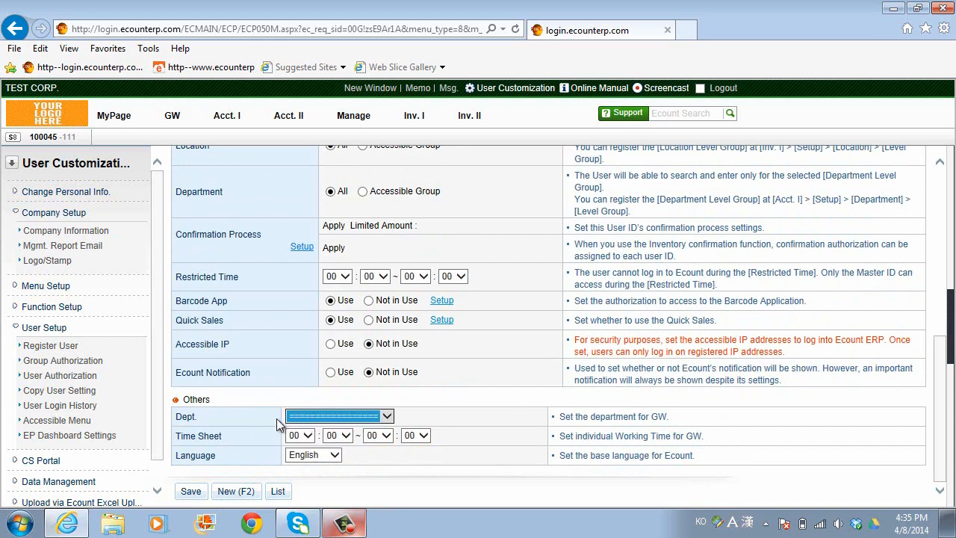
left_click(275, 420)
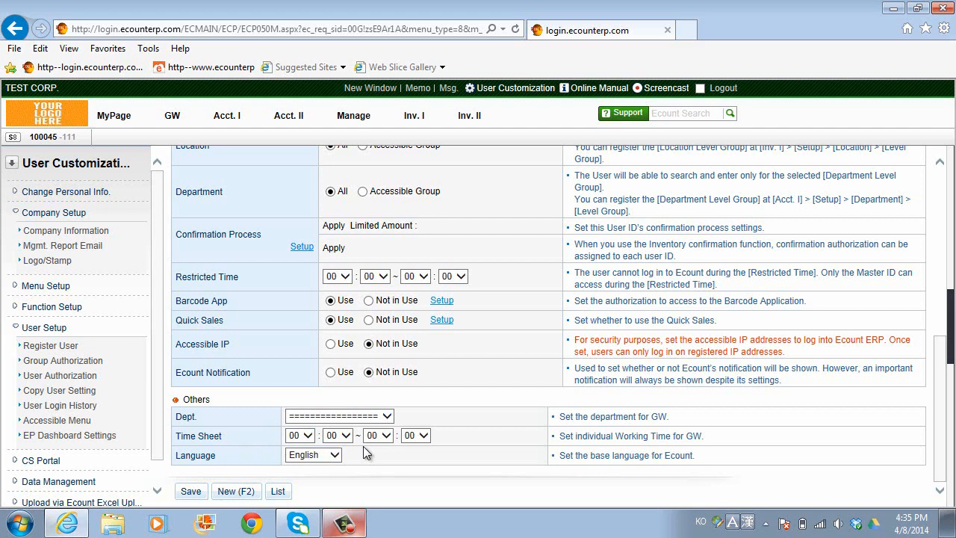
left_click(308, 435)
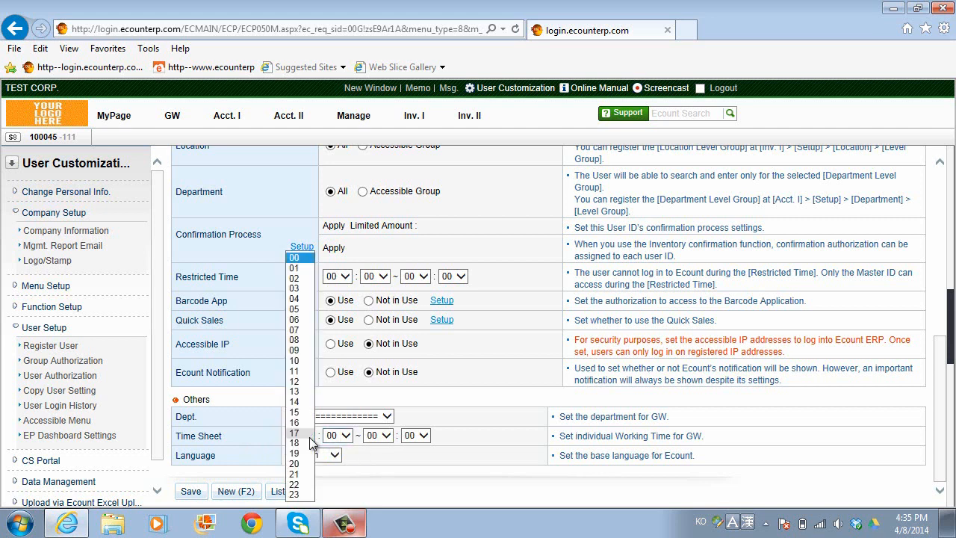
left_click(302, 351)
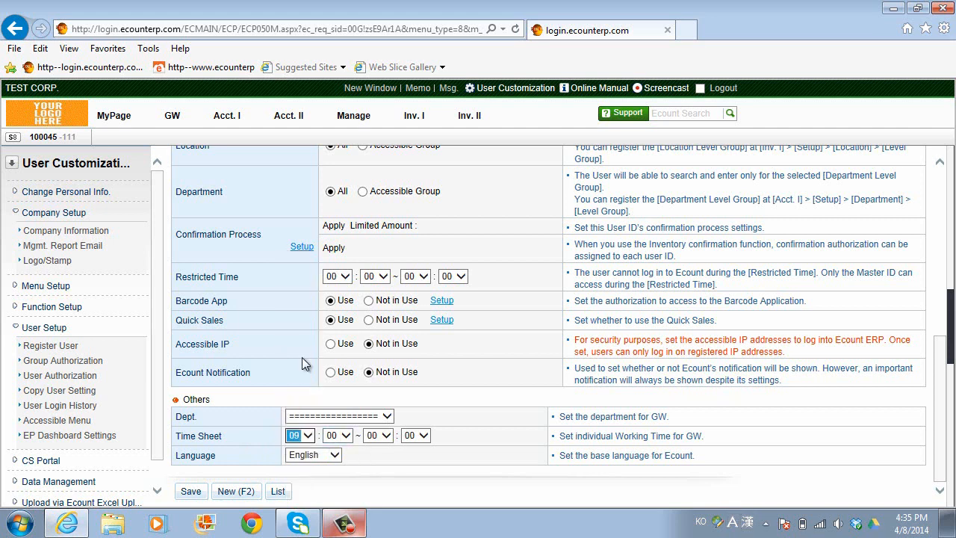
left_click(384, 436)
left_click(386, 435)
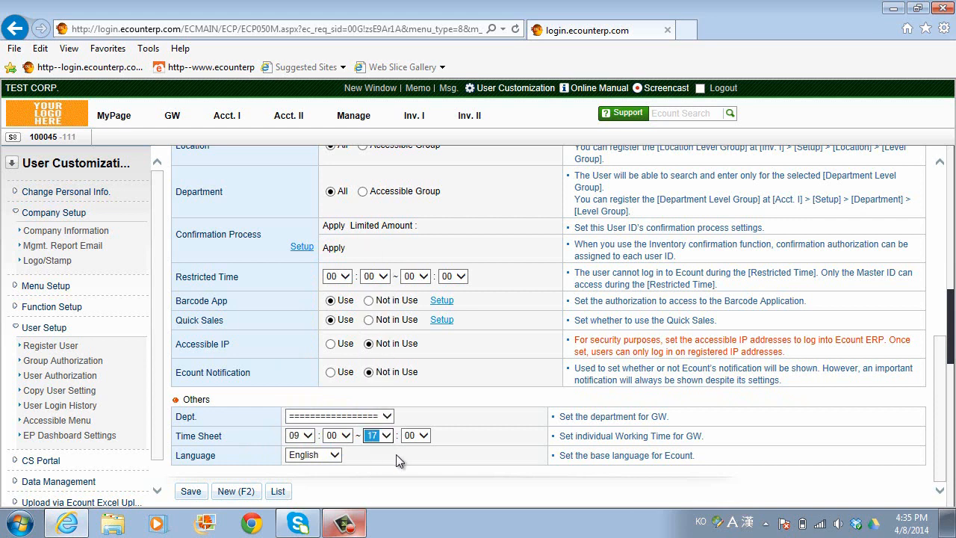
left_click(387, 438)
left_click(382, 447)
left_click(398, 460)
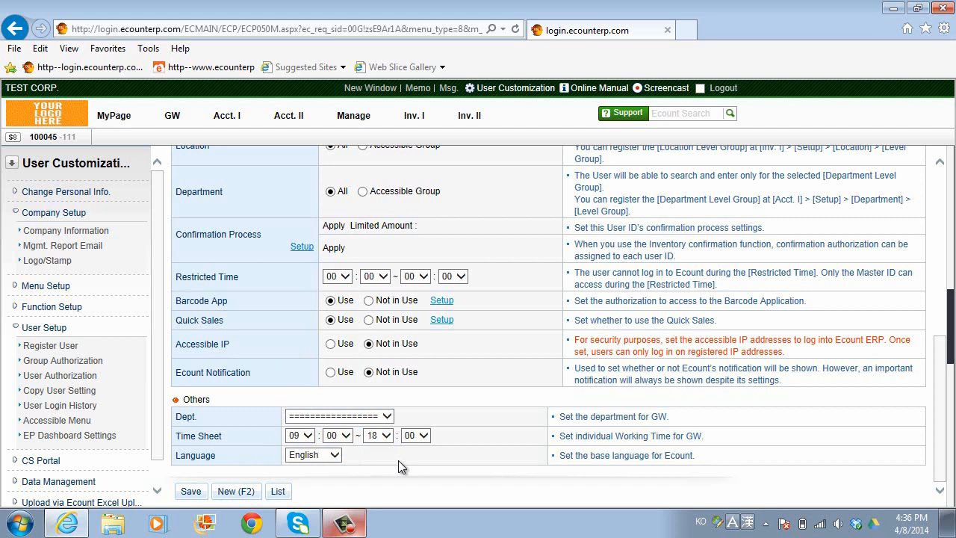
- Keep English as the base language and save the new user, acknowledging the message
left_click(335, 459)
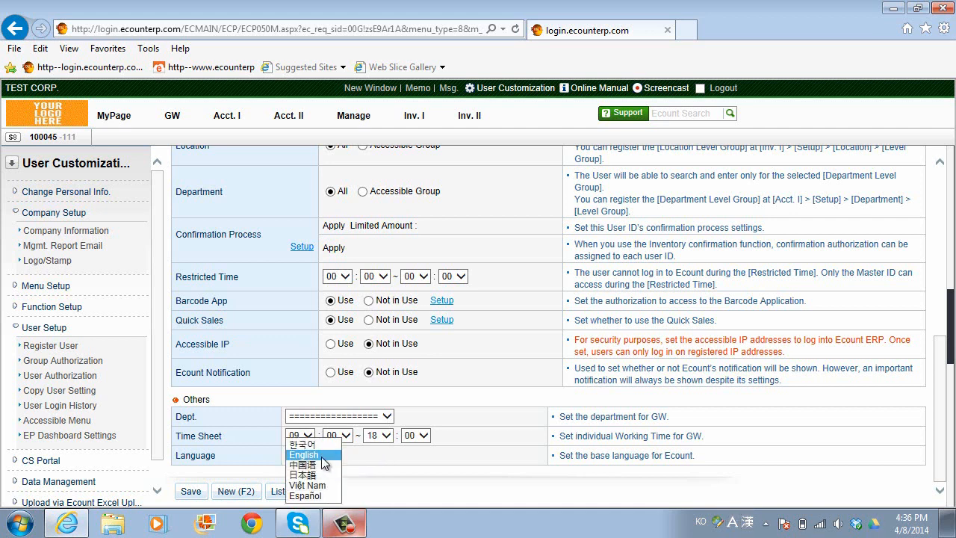
left_click(324, 454)
left_click(371, 461)
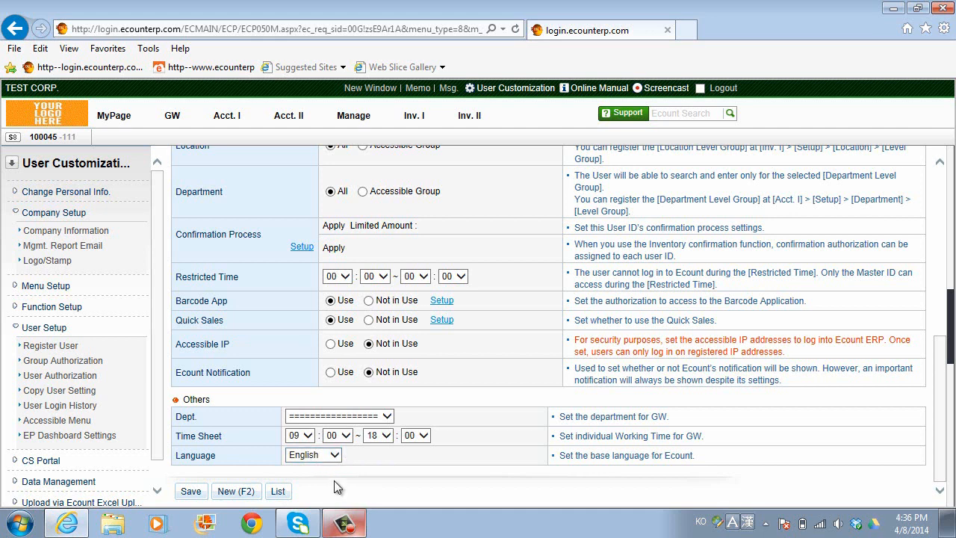
left_click(189, 493)
key("Return")
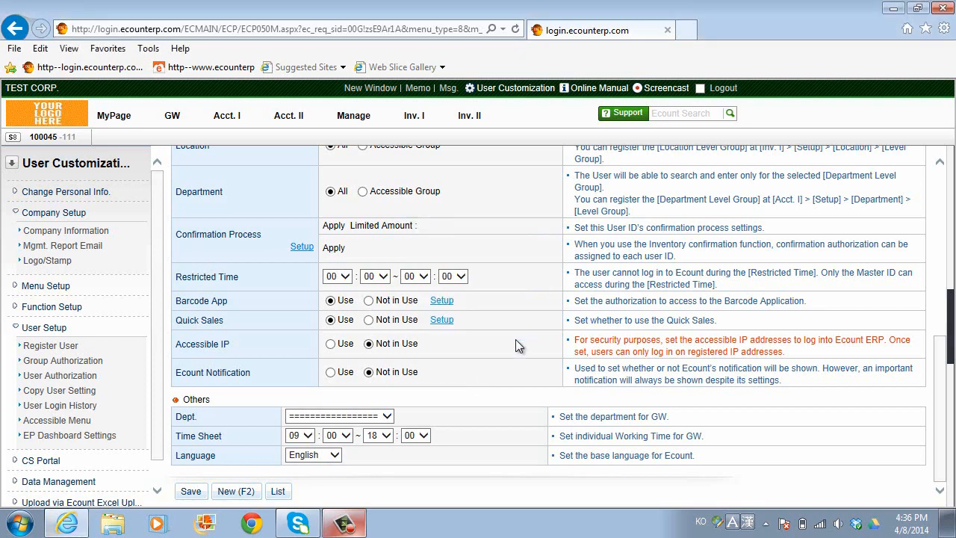